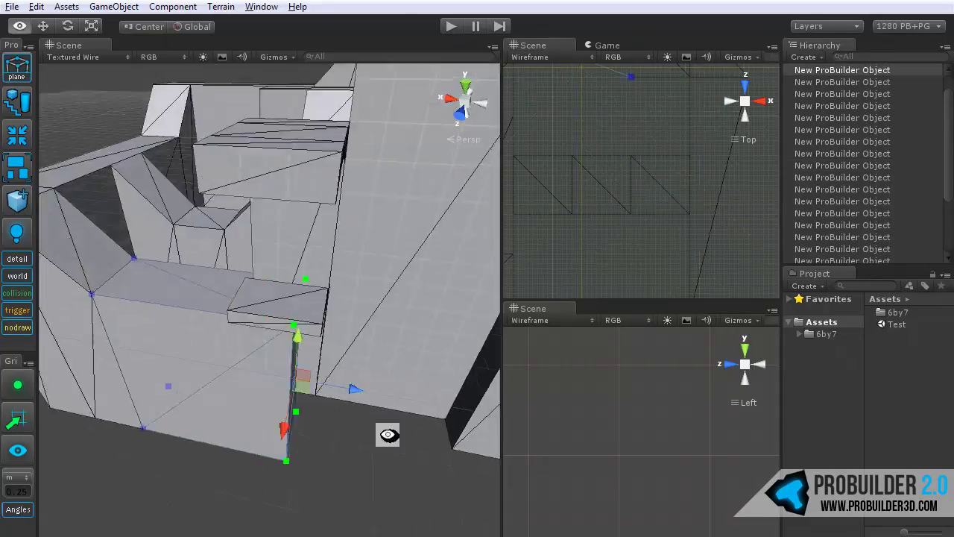
Marquee-select the end vertices of the low wall block beside the ramp and adjust the shape of its end
key(g)
click(355, 385)
alt+drag(356, 386, 313, 364)
click(299, 257)
key(g)
drag(355, 257, 198, 372)
drag(287, 328, 328, 372)
drag(267, 415, 142, 335)
Adjust the wall block's vertices in the Top view and finish editing its elements
scroll(566, 153, down, 5)
middle_drag(566, 153, 649, 223)
scroll(650, 224, up, 10)
drag(657, 179, 595, 98)
alt+drag(372, 207, 302, 351)
key(g)
click(303, 351)
key(g)
Select the neighbouring wall blocks and edit how they meet beside the ramp
alt+drag(407, 375, 298, 335)
shift+click(361, 253)
key(g)
key(g)
click(251, 249)
alt+drag(251, 249, 473, 294)
key(g)
Adjust the block beside the ramp and select the long narrow wall object next to it
alt+drag(377, 326, 142, 249)
key(g)
key(e)
drag(257, 328, 309, 283)
key(w)
click(255, 298)
key(g)
key(g)
click(309, 283)
key(g)
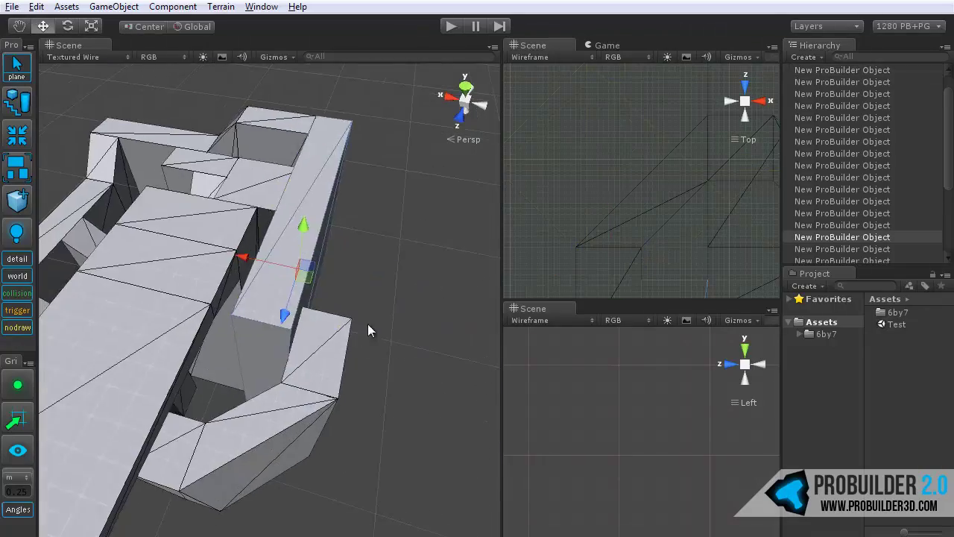
Edit the blocks around the angled wall at the end of the long narrow wall
alt+drag(278, 339, 381, 311)
key(g)
click(275, 373)
key(e)
alt+drag(275, 373, 195, 364)
key(w)
click(374, 214)
click(218, 346)
key(g)
drag(195, 364, 264, 356)
Widen the perspective view, frame the selected block and lower it in the Left view
drag(501, 357, 516, 357)
alt+drag(264, 357, 309, 392)
key(g)
key(e)
key(w)
key(f)
key(f)
drag(650, 378, 654, 418)
Select further tower blocks and marquee-select their vertices to reshape them
alt+drag(358, 313, 164, 380)
drag(150, 380, 250, 298)
click(298, 142)
key(g)
key(g)
click(321, 319)
key(g)
drag(86, 339, 257, 421)
alt+drag(250, 298, 336, 242)
drag(335, 242, 196, 239)
Frame the selected block and adjust its vertical extent in the Left view
key(f)
key(f)
drag(649, 381, 646, 455)
alt+drag(224, 246, 336, 375)
click(336, 375)
key(g)
drag(650, 455, 657, 287)
alt+drag(335, 246, 221, 319)
Select blocks inside the tower and lower the selected geometry in the Left view
click(331, 262)
key(g)
click(295, 323)
key(g)
click(291, 336)
key(h)
click(341, 293)
drag(753, 406, 753, 451)
alt+drag(341, 293, 369, 372)
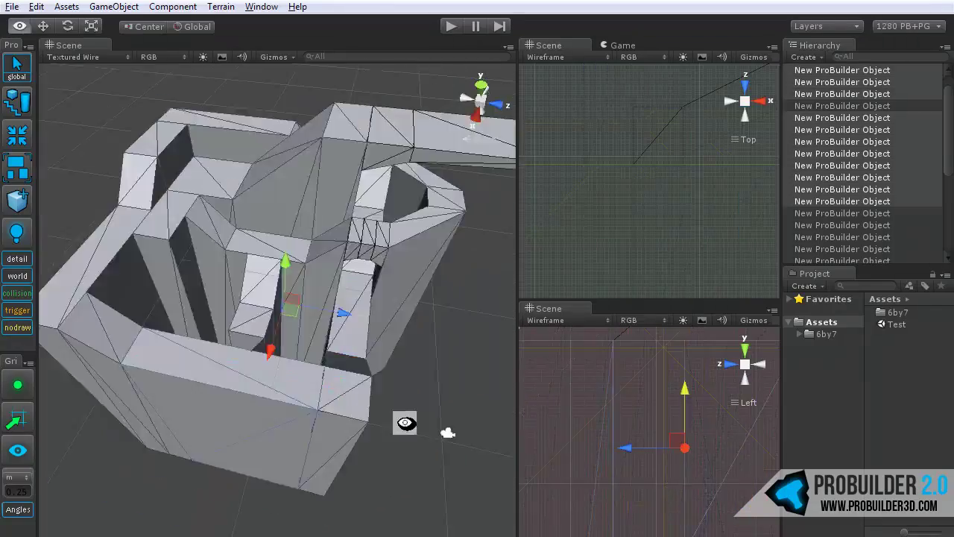
alt+drag(447, 432, 430, 337)
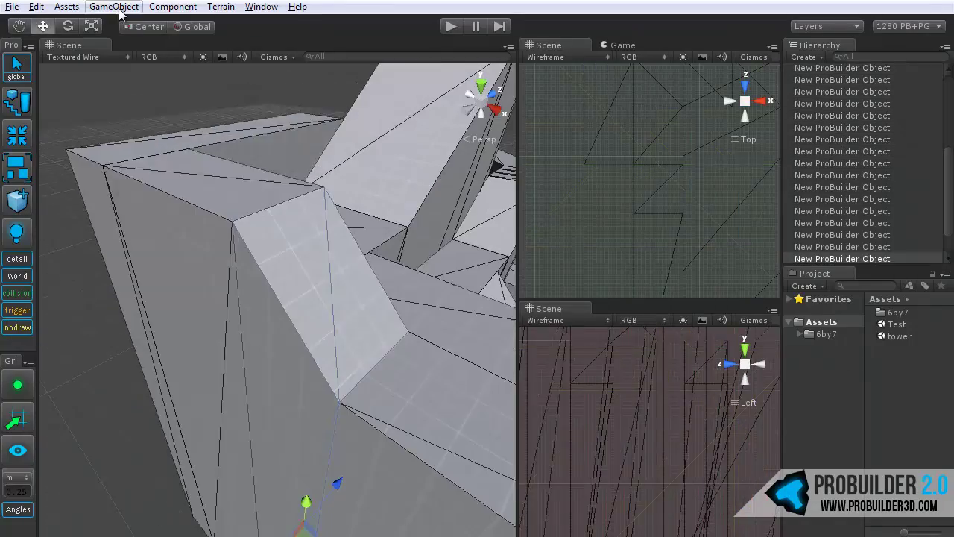
click(18, 98)
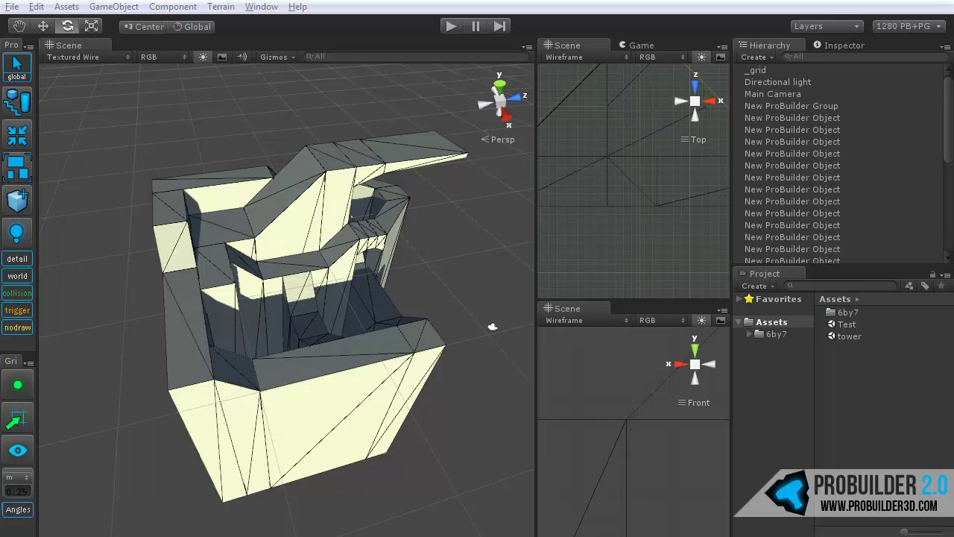
Examine the lit tower model and the raised corner wall with its adjoining floor up close
alt+drag(364, 234, 319, 268)
scroll(273, 212, up, 5)
middle_drag(273, 211, 348, 297)
alt+drag(349, 296, 298, 308)
scroll(299, 288, up, 5)
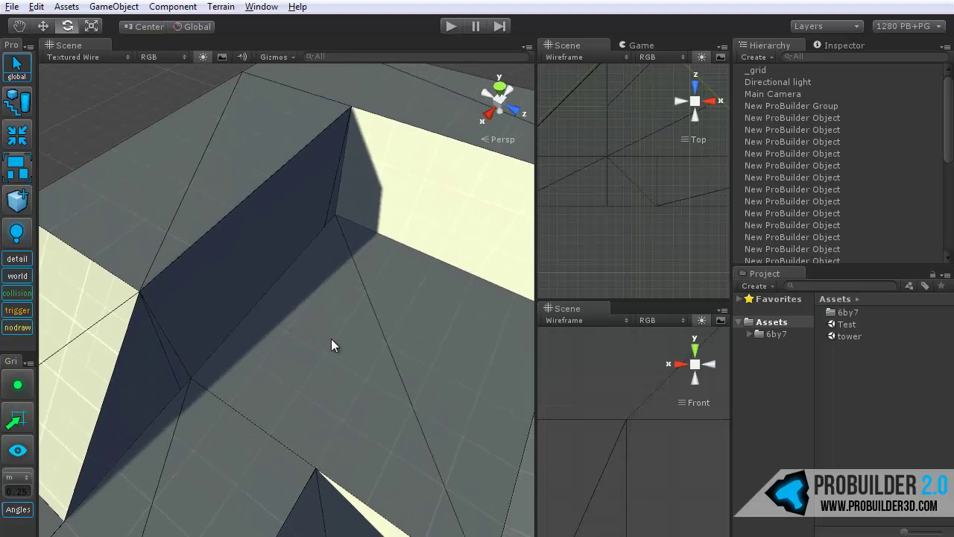
scroll(331, 337, down, 3)
click(232, 184)
alt+drag(233, 181, 272, 280)
click(182, 160)
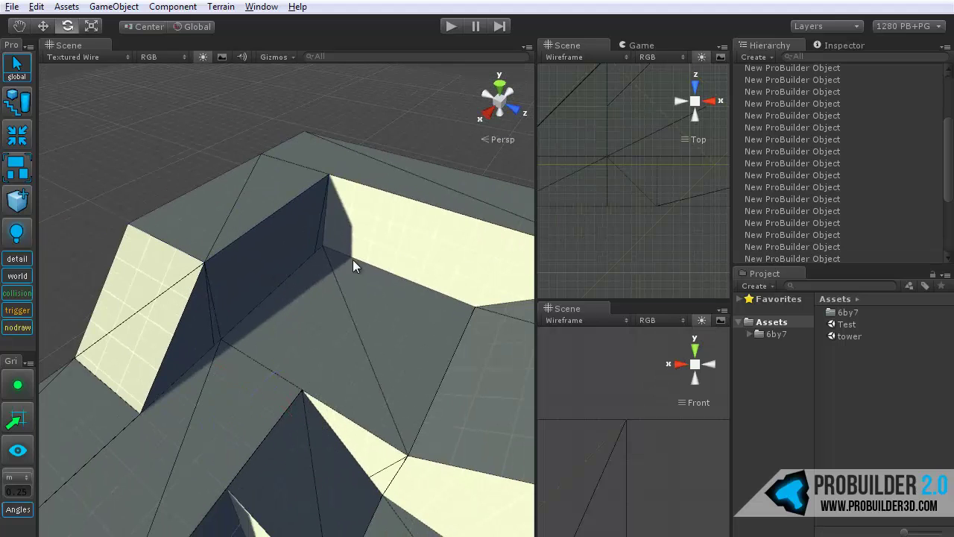
alt+drag(352, 263, 305, 318)
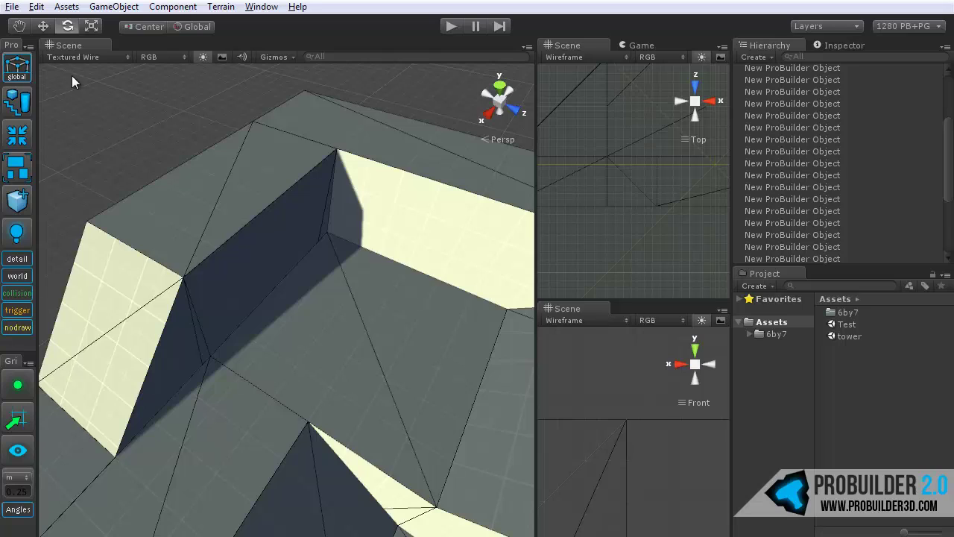
In vertex mode, select the top-face vertices of the raised corner wall, and those of the block at the ramp's peak
key(h)
click(239, 177)
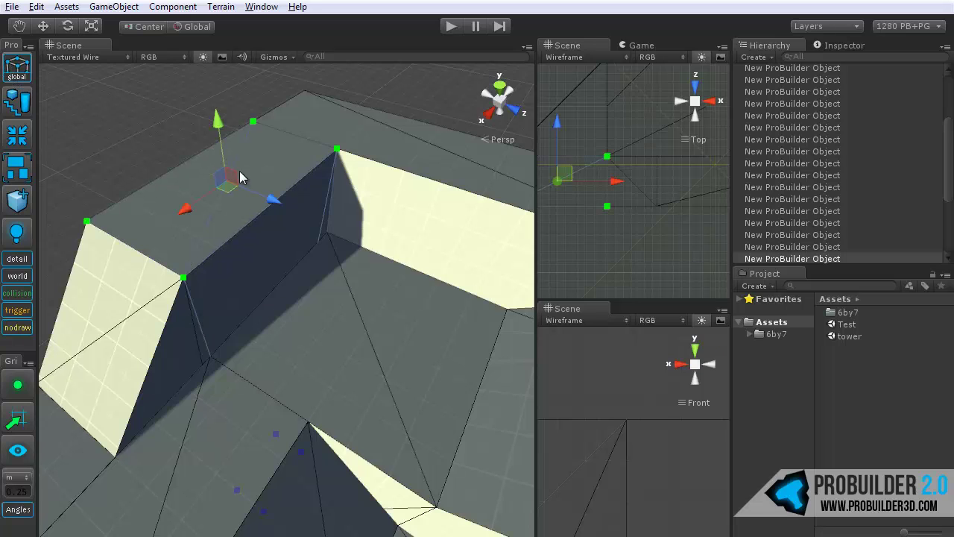
alt+drag(234, 279, 250, 258)
click(352, 184)
click(420, 141)
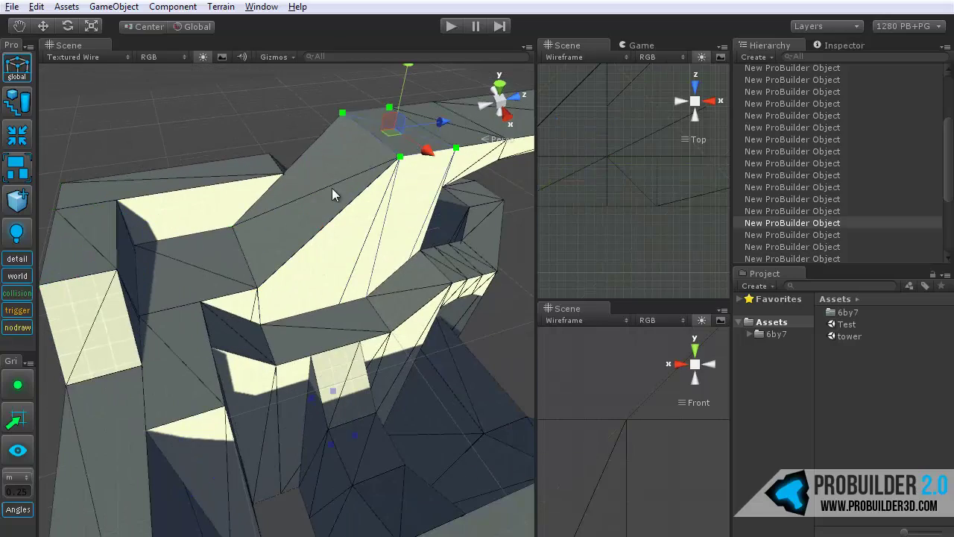
alt+drag(305, 208, 401, 345)
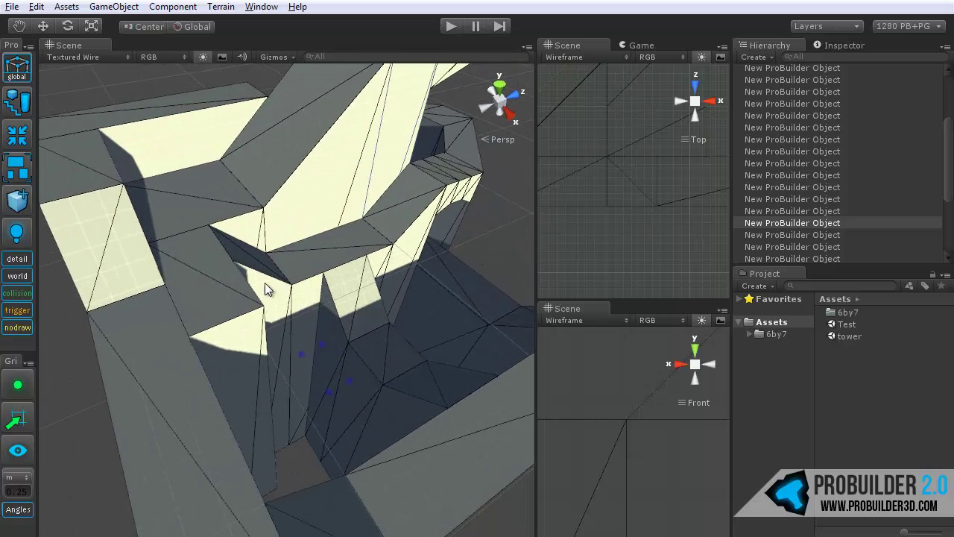
middle_drag(342, 261, 309, 424)
scroll(318, 347, up, 5)
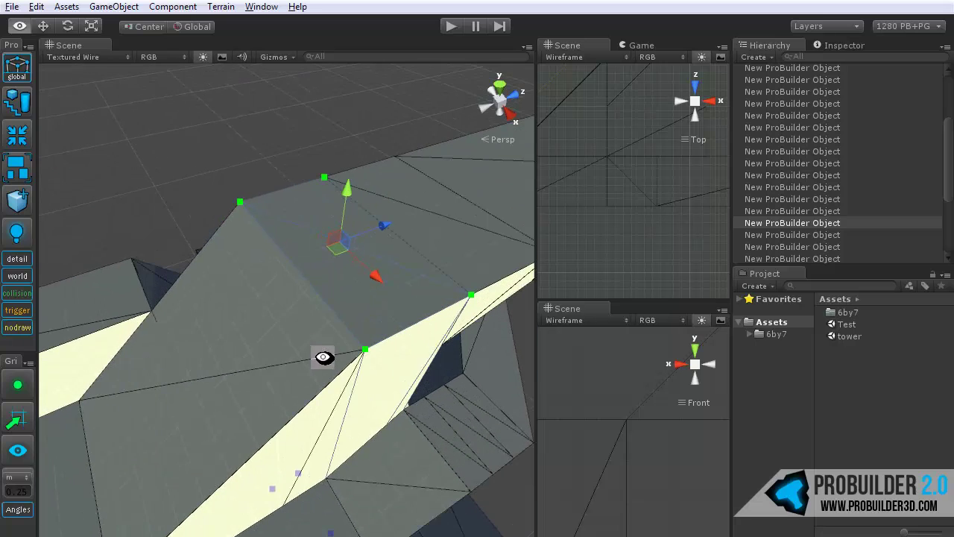
alt+drag(317, 348, 325, 287)
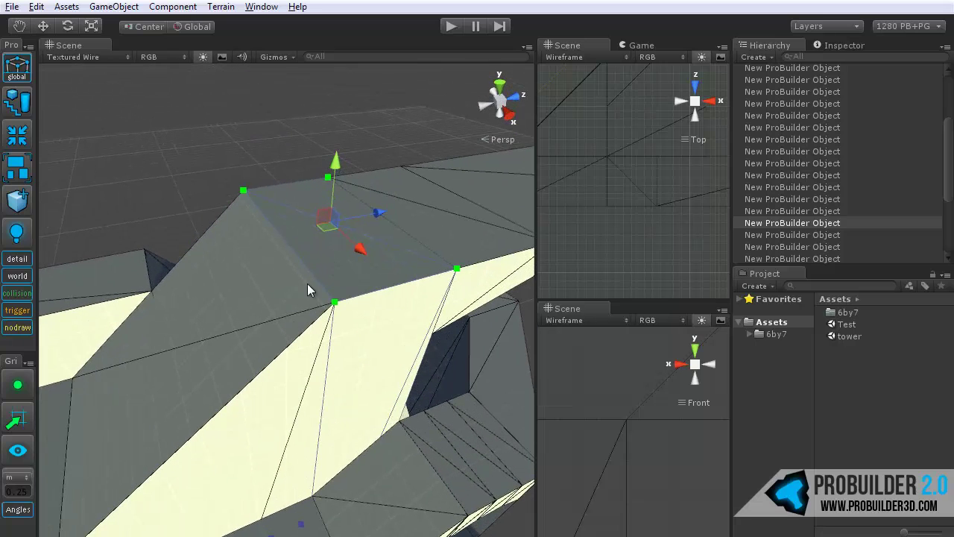
Marquee-select vertices at the near end of the corner wall's top and clear the selection
alt+drag(238, 303, 132, 175)
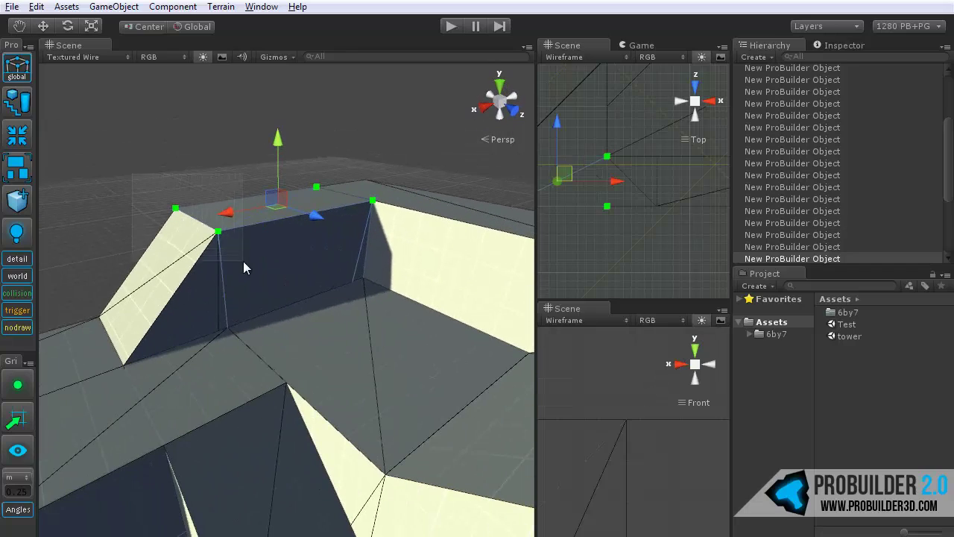
click(243, 261)
alt+drag(247, 263, 190, 184)
click(354, 166)
middle_drag(424, 206, 419, 249)
scroll(302, 268, up, 2)
click(294, 219)
drag(345, 186, 345, 188)
alt+drag(345, 188, 290, 246)
click(163, 161)
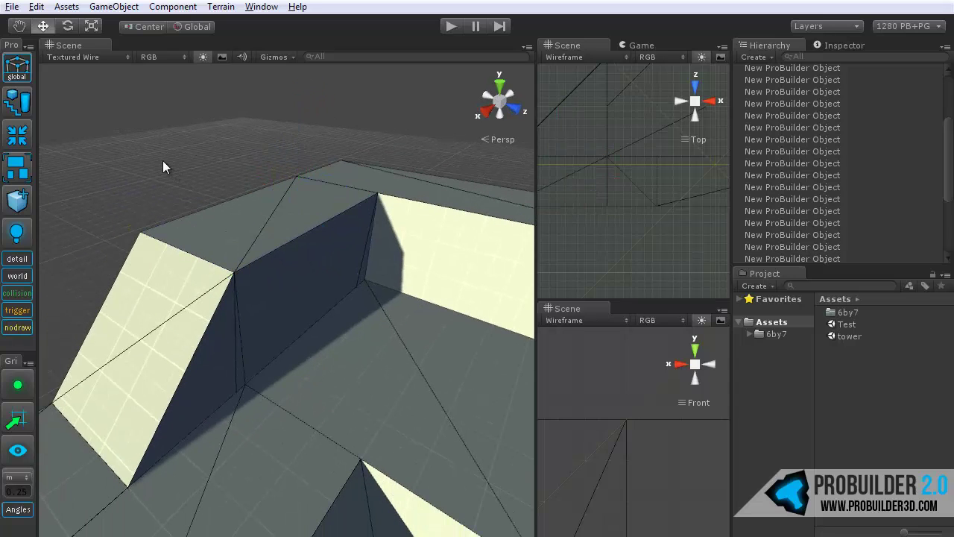
Switch to face mode and select the corner wall's top face and its neighbouring faces one at a time
click(269, 215)
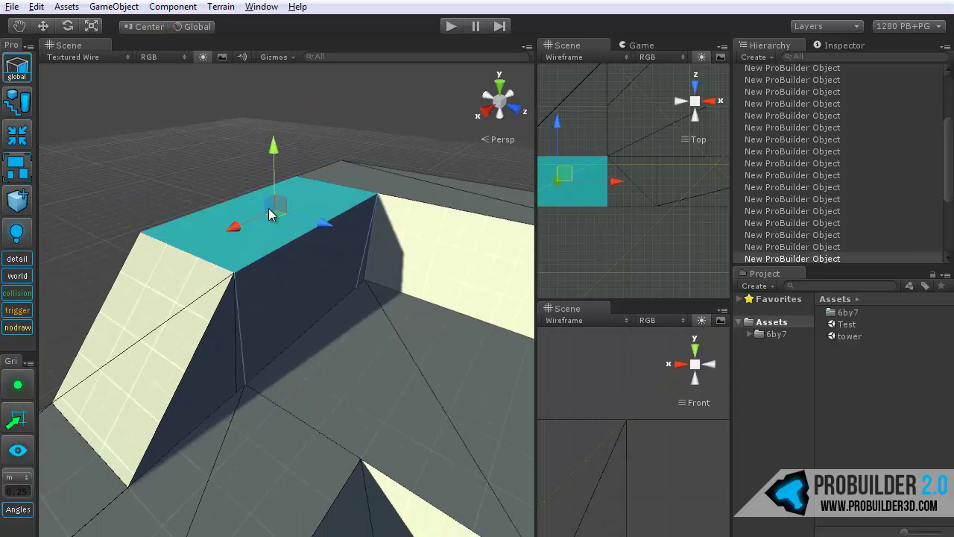
click(412, 188)
click(179, 289)
click(249, 237)
click(313, 244)
Select the back wall's top face and add the corner wall's top face and sloped end face to the selection
alt+drag(202, 325, 369, 294)
scroll(369, 292, down, 3)
click(371, 179)
alt+drag(371, 179, 389, 247)
scroll(372, 242, down, 3)
shift+click(219, 237)
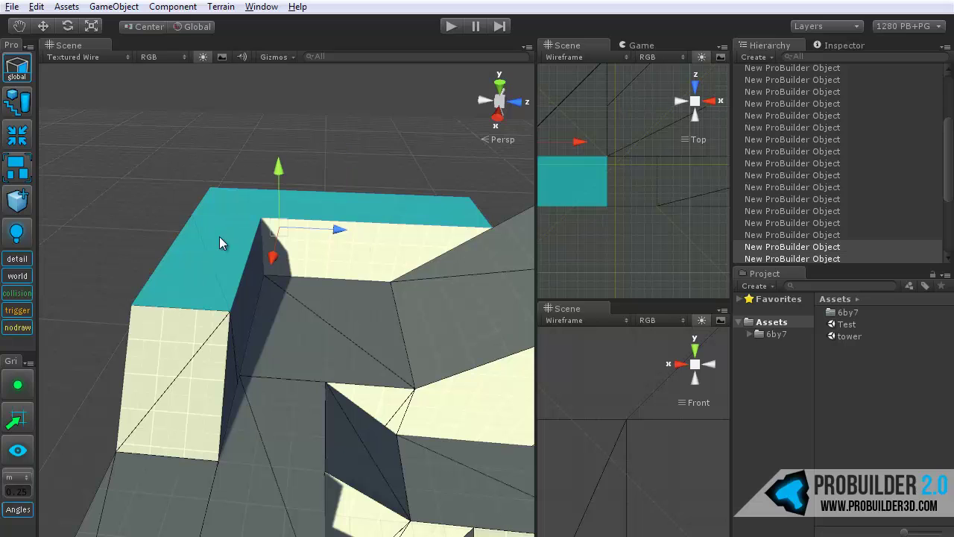
shift+click(198, 365)
alt+drag(207, 359, 373, 249)
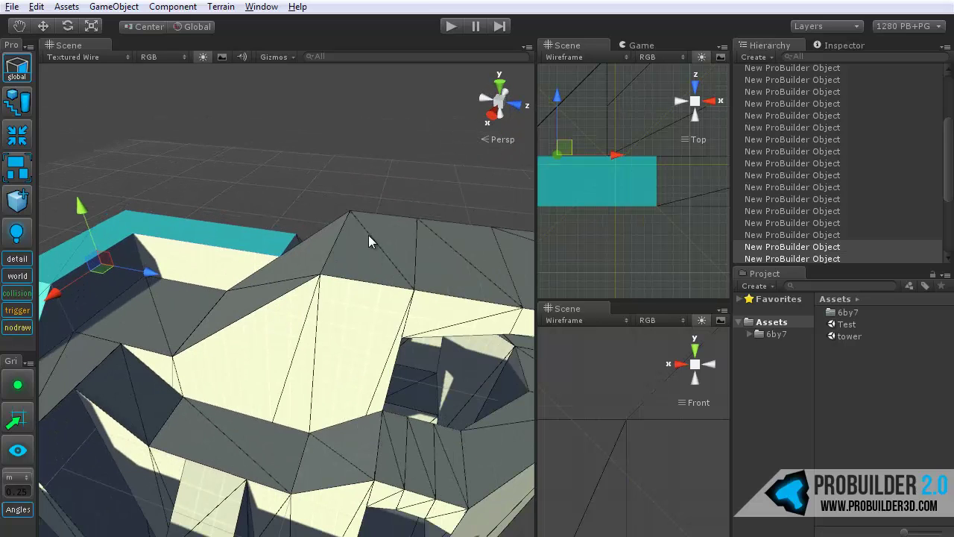
Switch to vertex mode and select the top-face vertices of three adjoining blocks along the upper ramp and overhang
key(h)
click(370, 236)
middle_drag(436, 299, 347, 279)
shift+click(331, 212)
shift+click(422, 228)
Marquee across the three overhang blocks to toggle groups of their vertices in and out of the selection
alt+drag(400, 305, 302, 251)
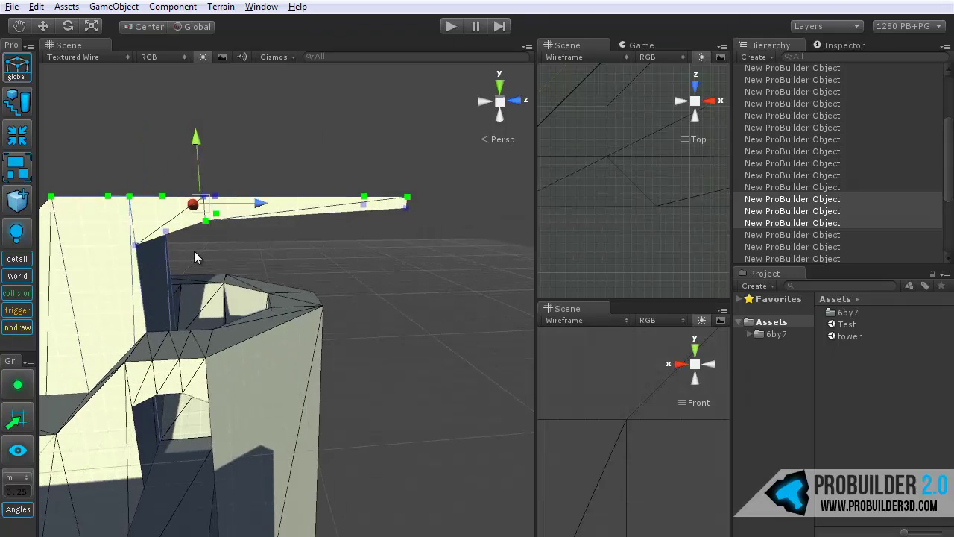
alt+drag(194, 252, 341, 186)
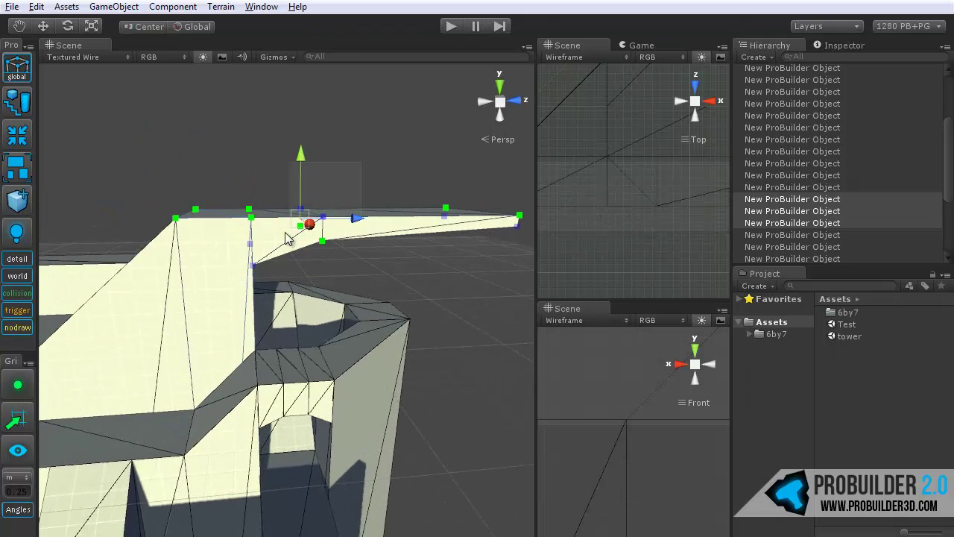
alt+drag(320, 279, 353, 316)
drag(434, 180, 315, 252)
alt+drag(408, 307, 455, 336)
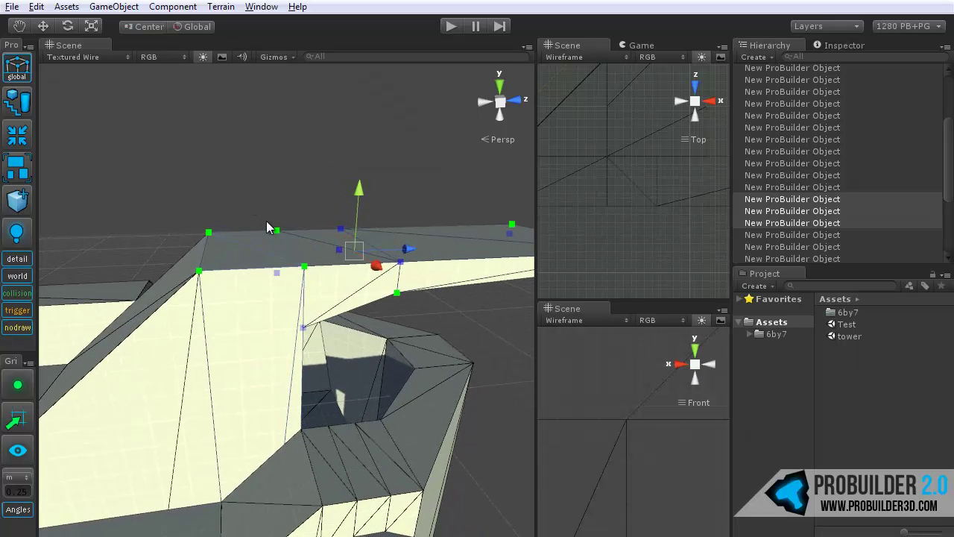
shift+drag(228, 200, 318, 280)
alt+drag(269, 322, 271, 310)
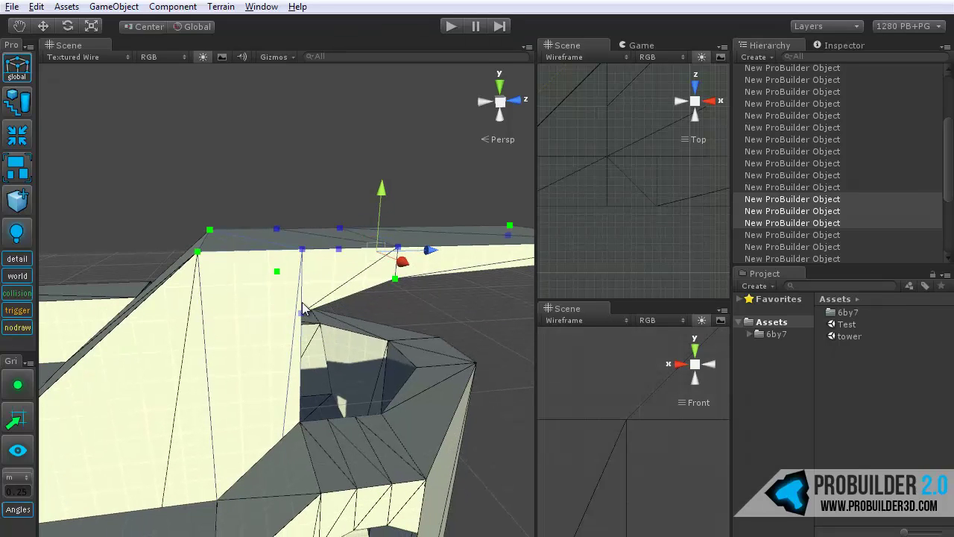
shift+drag(261, 264, 295, 287)
In face mode, select the corner wall's top, sloped end and adjoining wall-top faces, and toggle the outer ones off again
alt+drag(360, 317, 297, 340)
middle_drag(297, 341, 321, 335)
middle_drag(231, 301, 288, 298)
key(h)
click(186, 257)
middle_drag(203, 275, 273, 283)
alt+drag(273, 284, 321, 313)
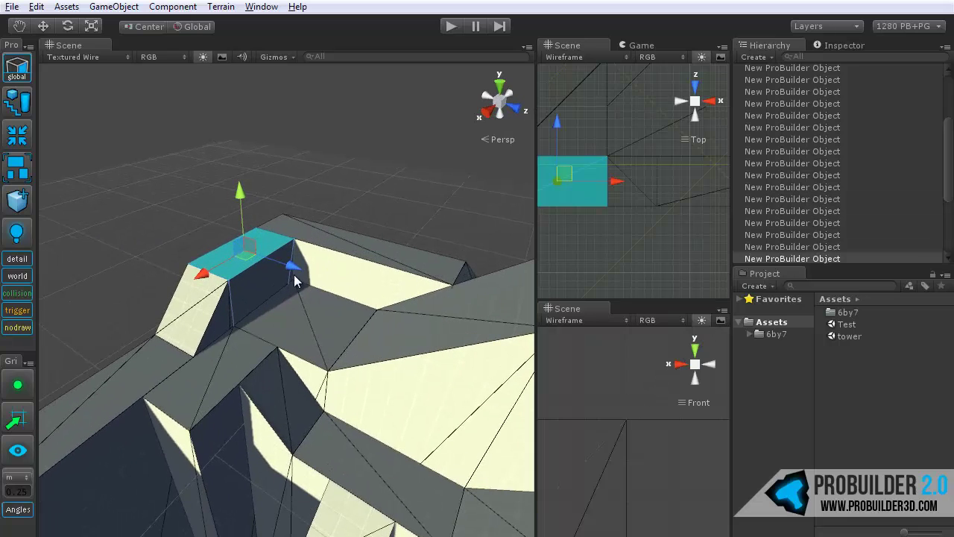
shift+click(333, 242)
shift+click(192, 313)
shift+click(138, 383)
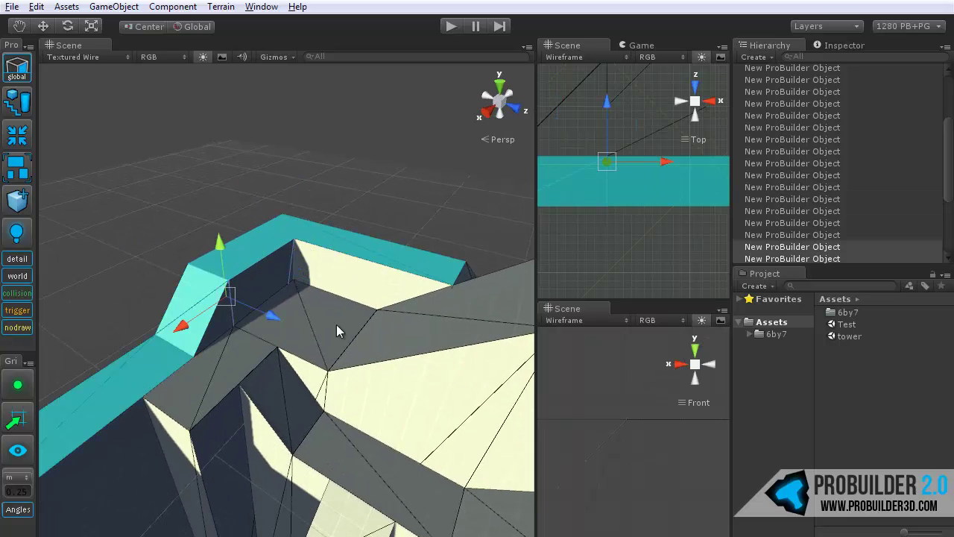
shift+click(267, 228)
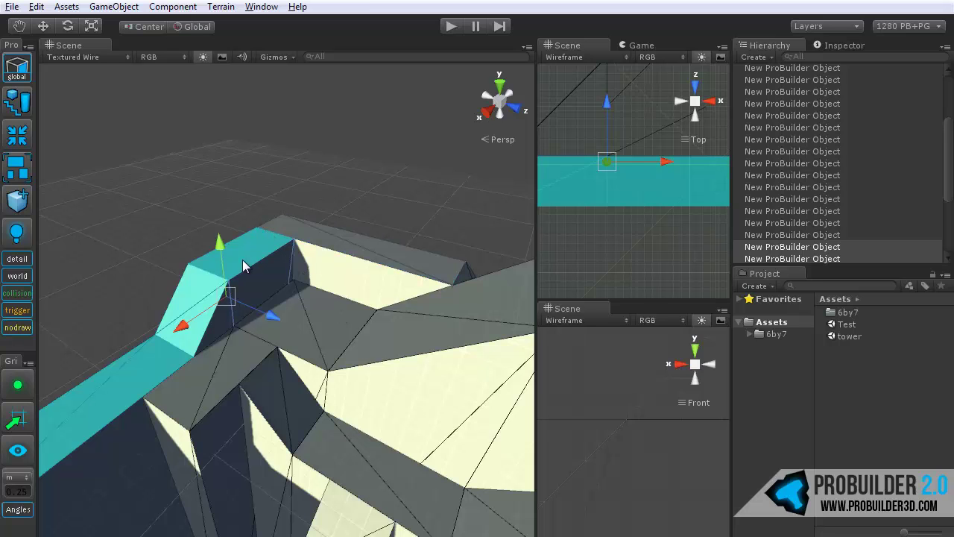
shift+click(152, 366)
Select the top faces of the corner wall and back wall and move them together along the vertical axis
alt+drag(266, 366, 319, 318)
middle_drag(250, 334, 324, 313)
alt+drag(325, 235, 218, 209)
click(357, 212)
click(219, 209)
shift+click(321, 180)
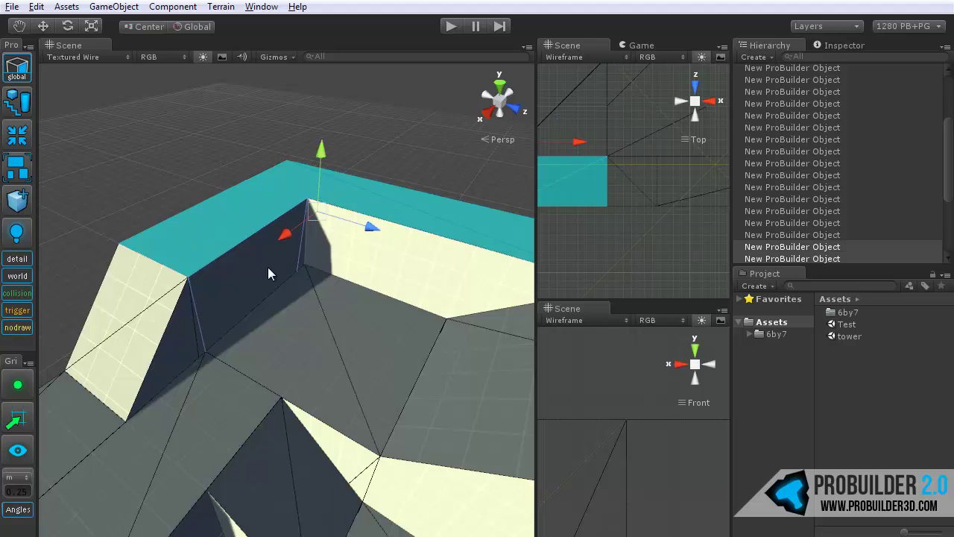
alt+drag(249, 286, 281, 345)
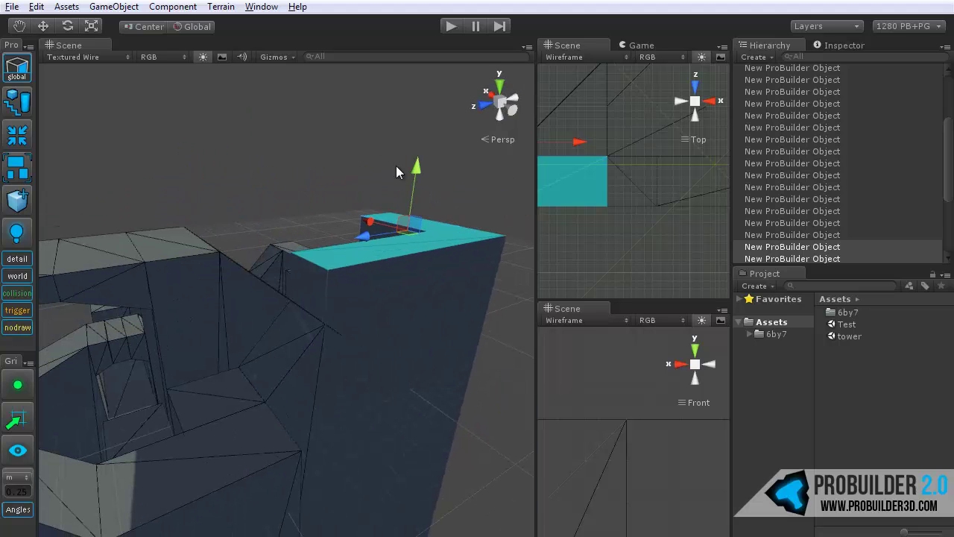
drag(412, 178, 229, 367)
Leave face editing and select the floor block inside the raised corner as a whole object
key(g)
scroll(253, 305, up, 2)
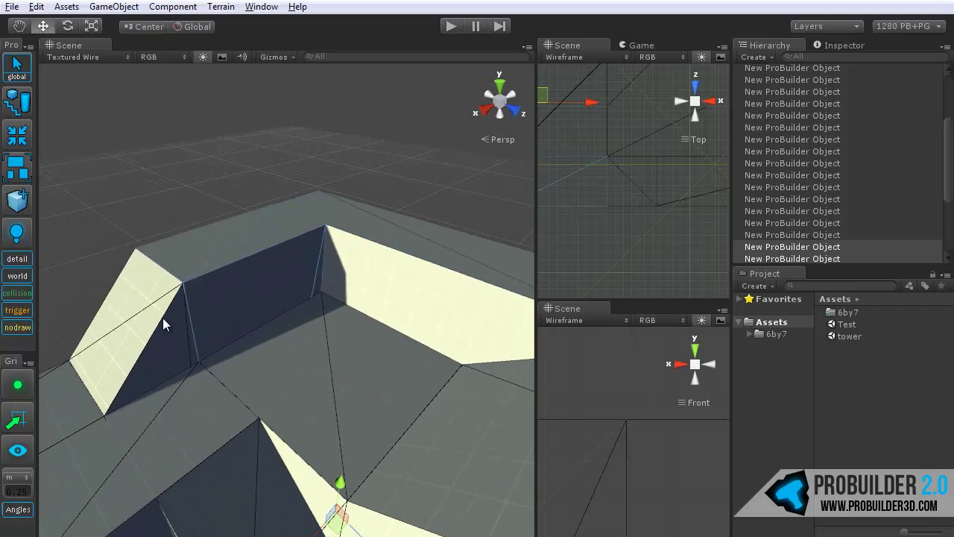
alt+drag(313, 268, 374, 285)
alt+drag(223, 351, 284, 338)
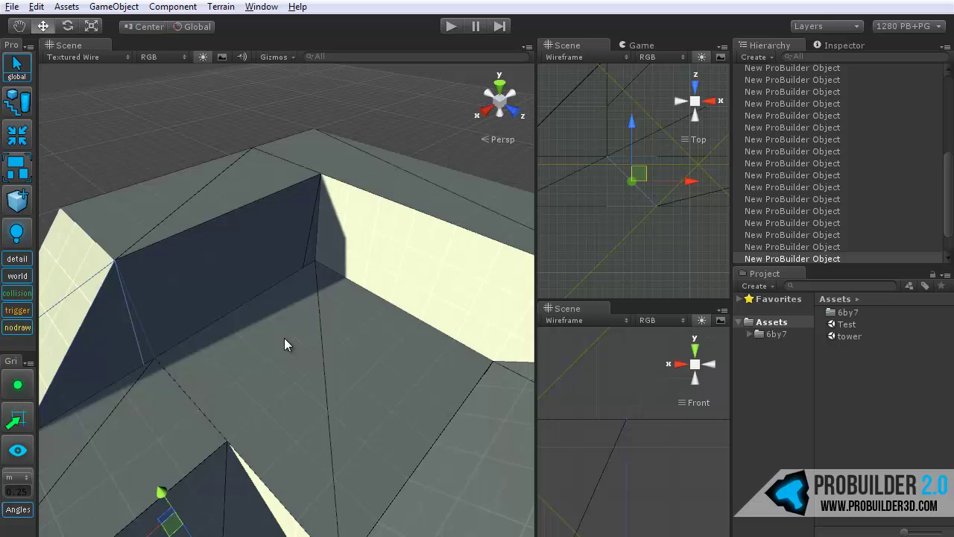
click(285, 339)
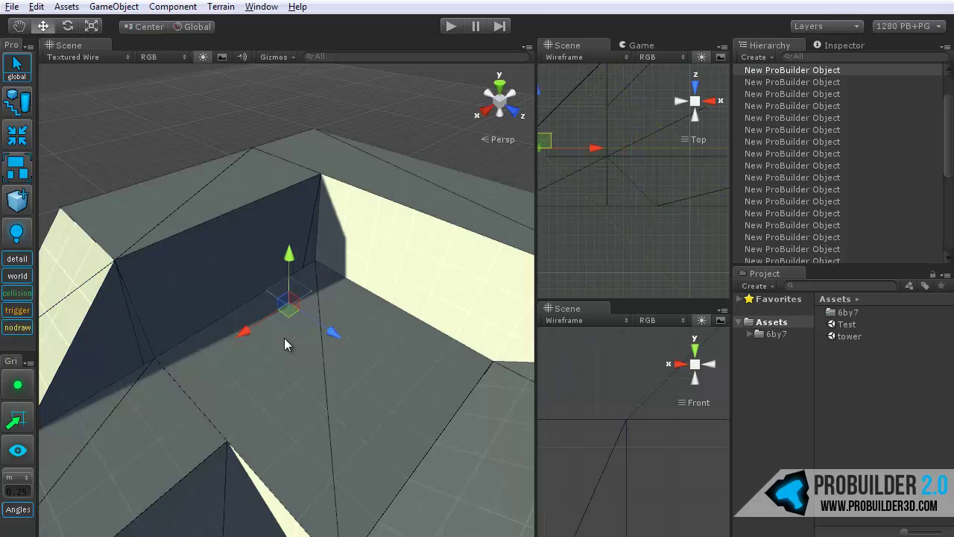
Raise the selected cube out of the floor and set it into the raised corner between the two walls
alt+drag(284, 337, 309, 320)
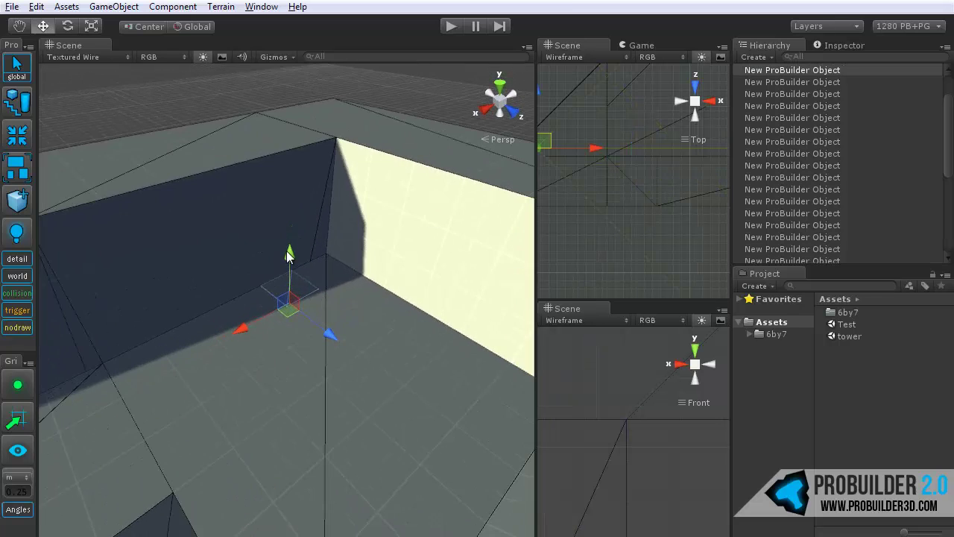
alt+drag(296, 230, 414, 325)
scroll(282, 232, up, 4)
drag(307, 183, 309, 255)
alt+drag(205, 353, 192, 358)
scroll(208, 359, down, 3)
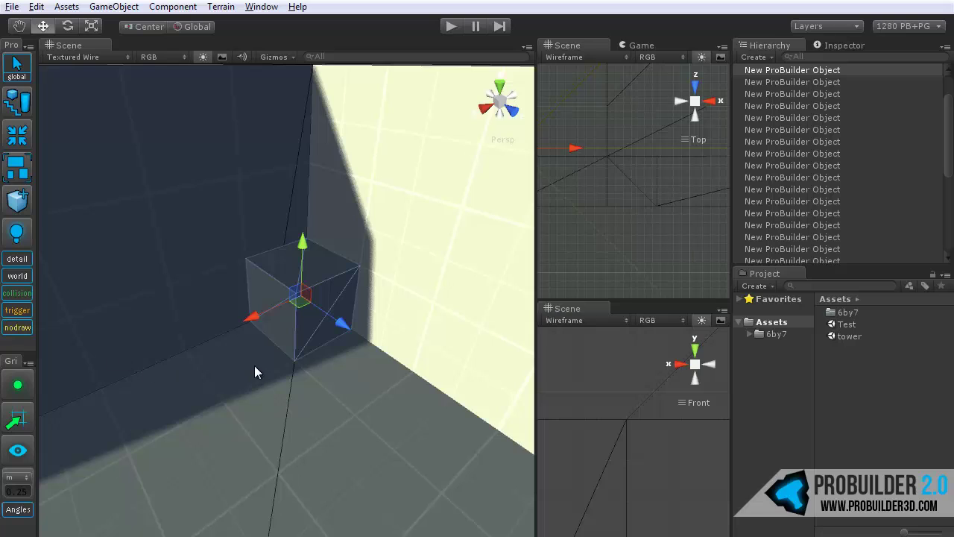
scroll(254, 366, down, 3)
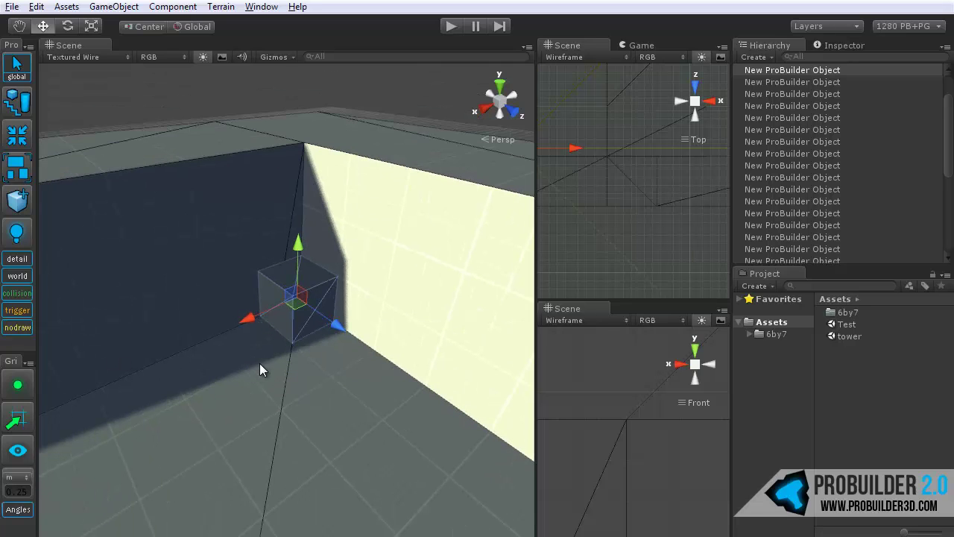
In face mode, select the cube's side face and pull it along the shaded wall to lengthen the block
alt+drag(255, 367, 333, 360)
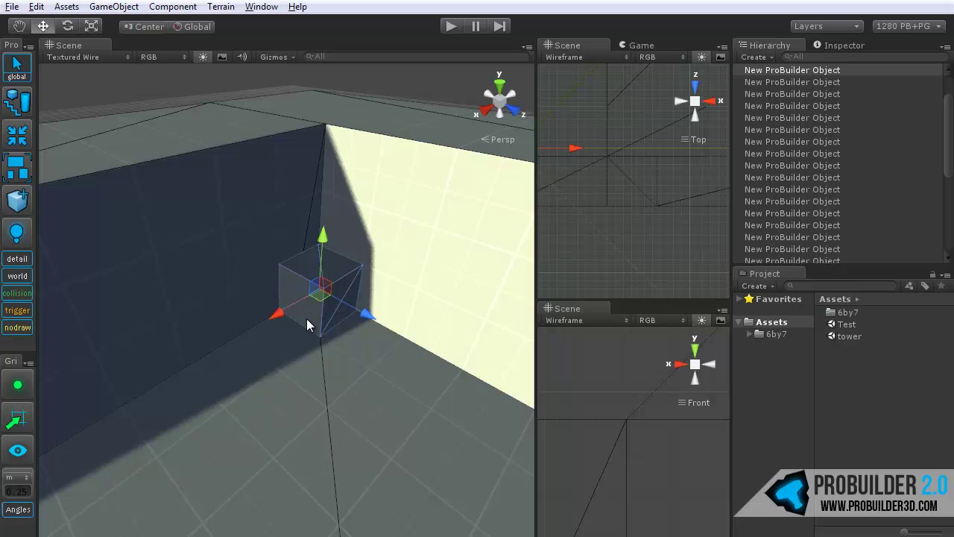
middle_drag(541, 205, 657, 229)
scroll(656, 229, up, 8)
scroll(594, 233, up, 4)
middle_drag(652, 418, 620, 358)
scroll(620, 359, up, 4)
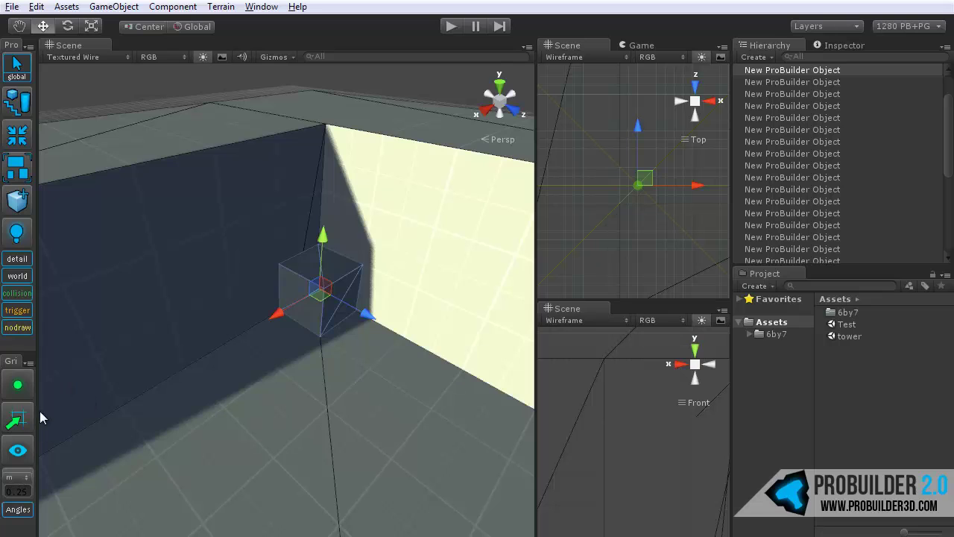
alt+drag(248, 390, 279, 348)
key(g)
click(307, 300)
scroll(270, 364, down, 3)
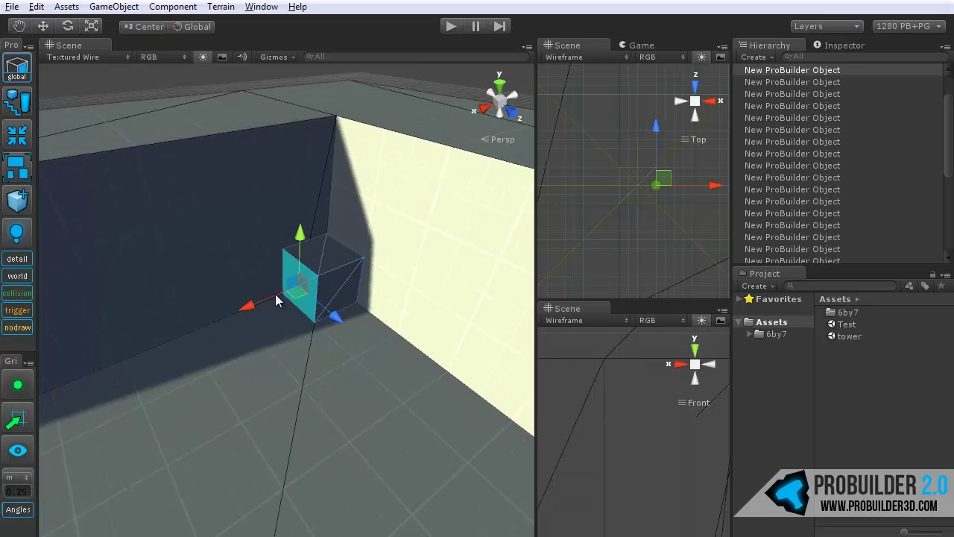
alt+drag(217, 411, 289, 388)
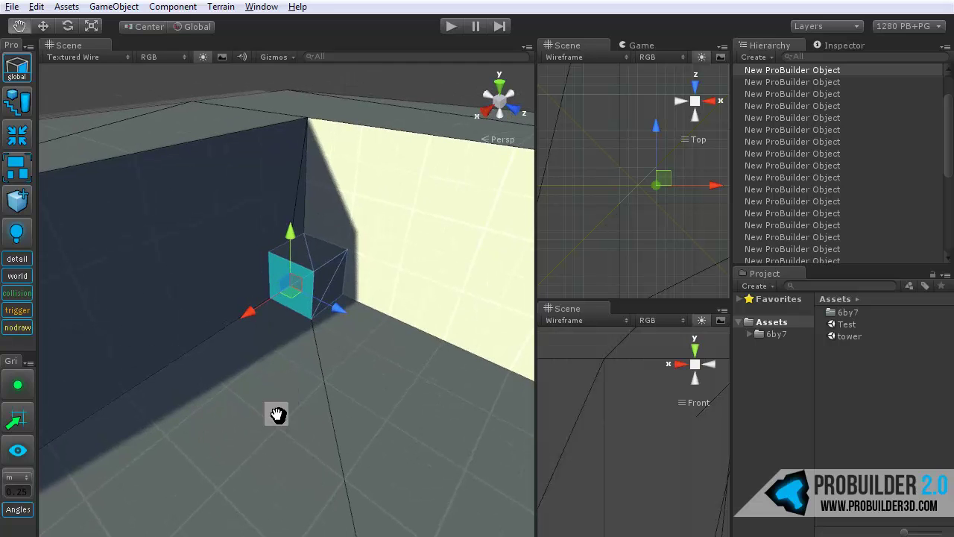
middle_drag(289, 388, 319, 405)
alt+drag(325, 406, 212, 421)
middle_drag(365, 365, 301, 375)
alt+drag(300, 376, 275, 348)
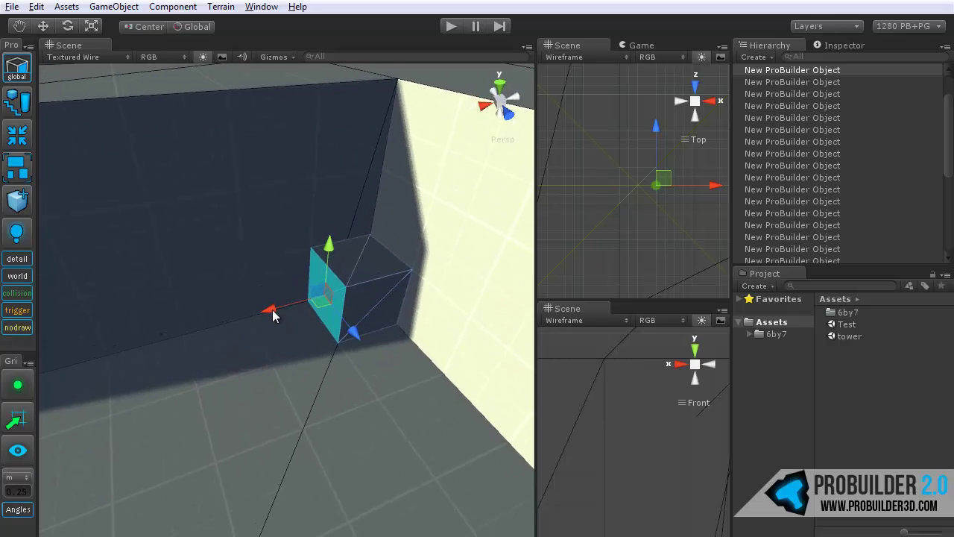
drag(272, 313, 325, 398)
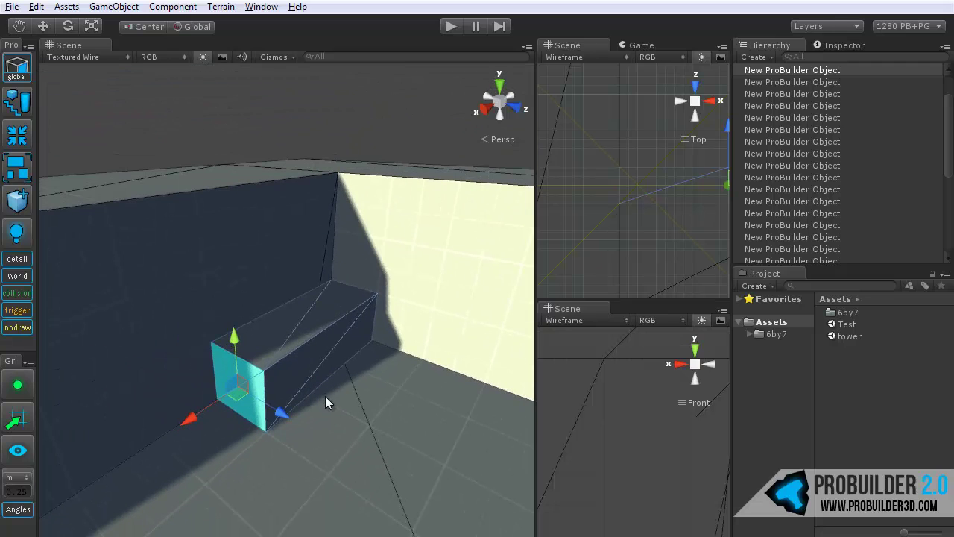
Select the block's long front face and pull it away from the shaded wall to deepen the block
click(327, 352)
alt+drag(331, 354, 362, 400)
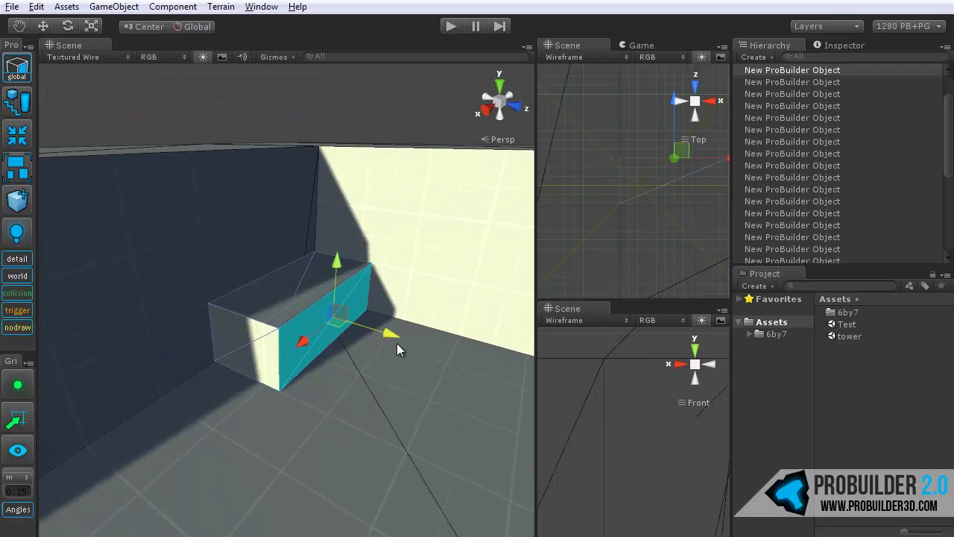
drag(399, 349, 262, 412)
scroll(262, 411, down, 5)
middle_drag(89, 289, 178, 280)
alt+drag(247, 348, 310, 342)
middle_drag(309, 341, 259, 352)
scroll(259, 353, up, 3)
alt+drag(149, 340, 269, 335)
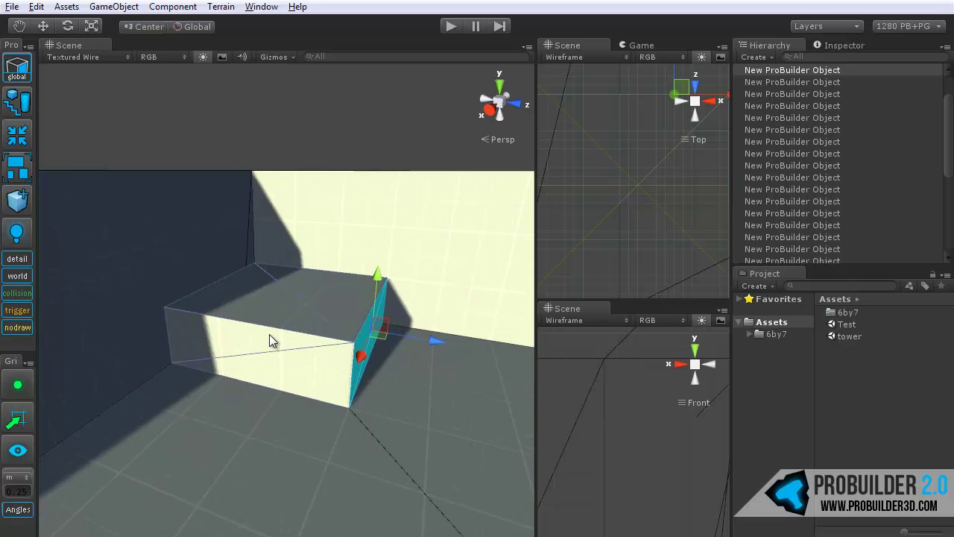
In vertex mode, select the block's upper front vertices and move them back toward the shaded wall to form a slope
key(h)
alt+drag(335, 335, 319, 300)
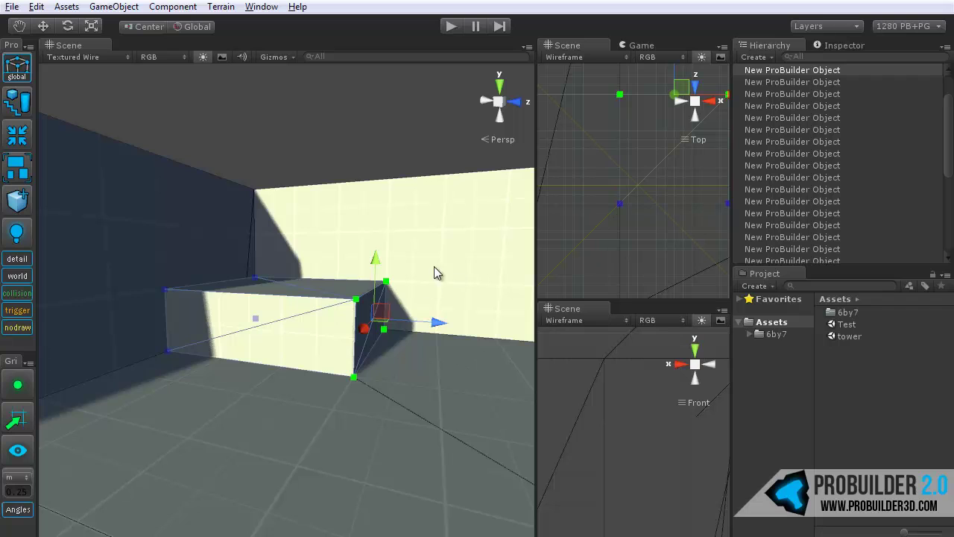
drag(381, 292, 335, 310)
middle_drag(280, 274, 313, 304)
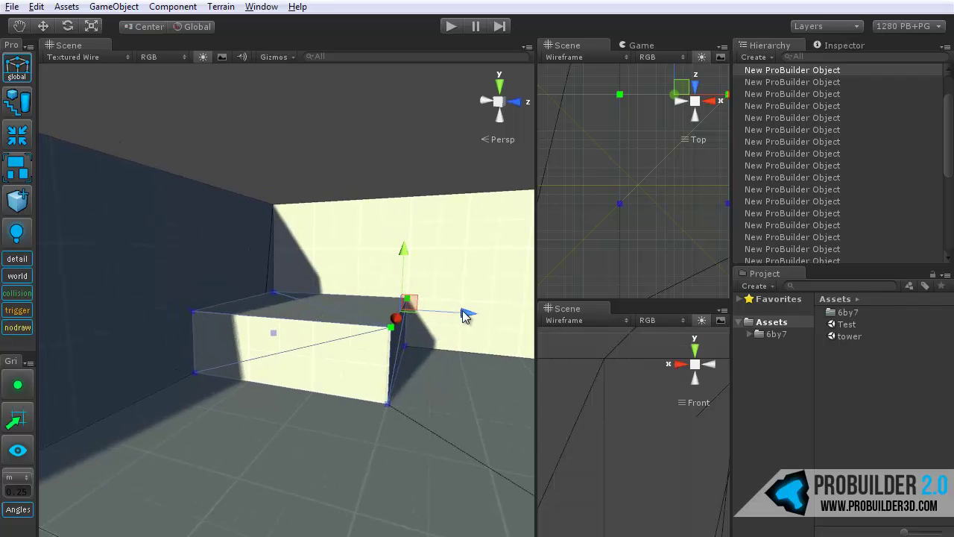
drag(465, 314, 319, 339)
Select all top vertices of the sloped block and raise them to the height of the wall top
alt+drag(240, 369, 227, 335)
click(220, 312)
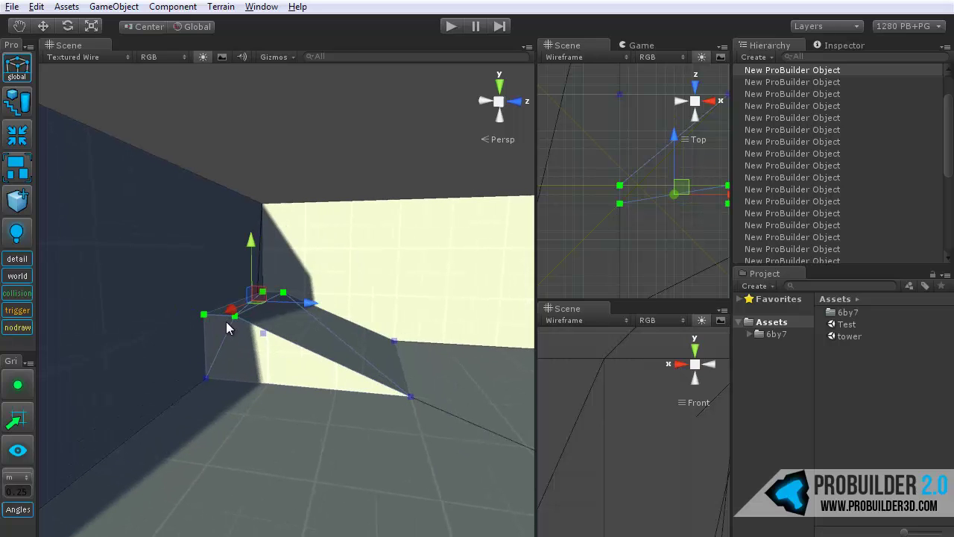
middle_drag(237, 325, 252, 380)
drag(266, 292, 273, 204)
Select the vertices at the foot of the ramp, pull them outward to lengthen the slope, and leave element editing
alt+drag(430, 315, 377, 430)
click(377, 430)
mouse_move(389, 363)
alt+mouse_down()
mouse_move(131, 370)
mouse_move(229, 496)
mouse_move(398, 362)
mouse_move(420, 385)
mouse_move(393, 407)
mouse_move(398, 370)
alt+mouse_up()
middle_drag(397, 370, 358, 345)
scroll(357, 345, up, 1)
key(g)
click(332, 334)
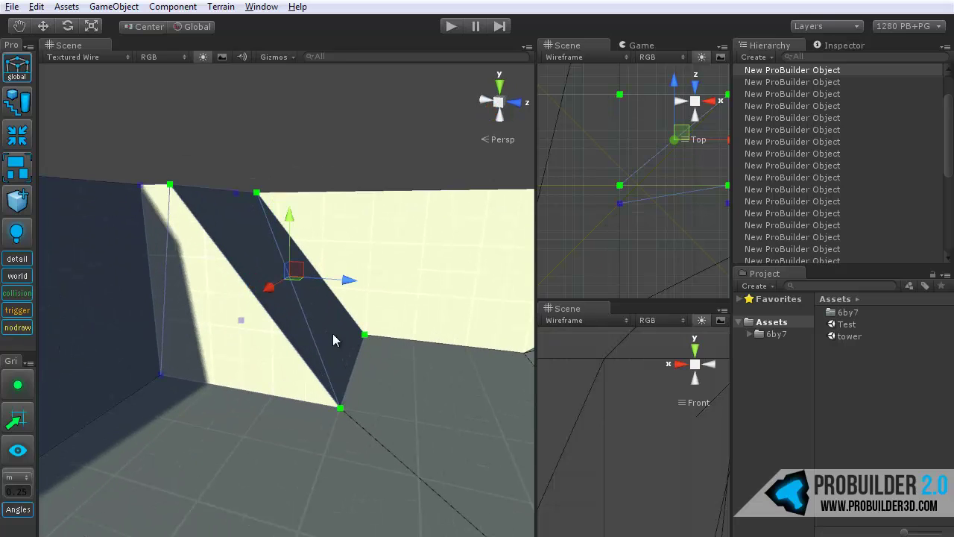
drag(424, 312, 299, 456)
alt+drag(343, 429, 362, 403)
key(g)
Open the Shape Tool beside the ramp and choose Stair as the shape
scroll(358, 366, down, 2)
alt+drag(432, 369, 342, 380)
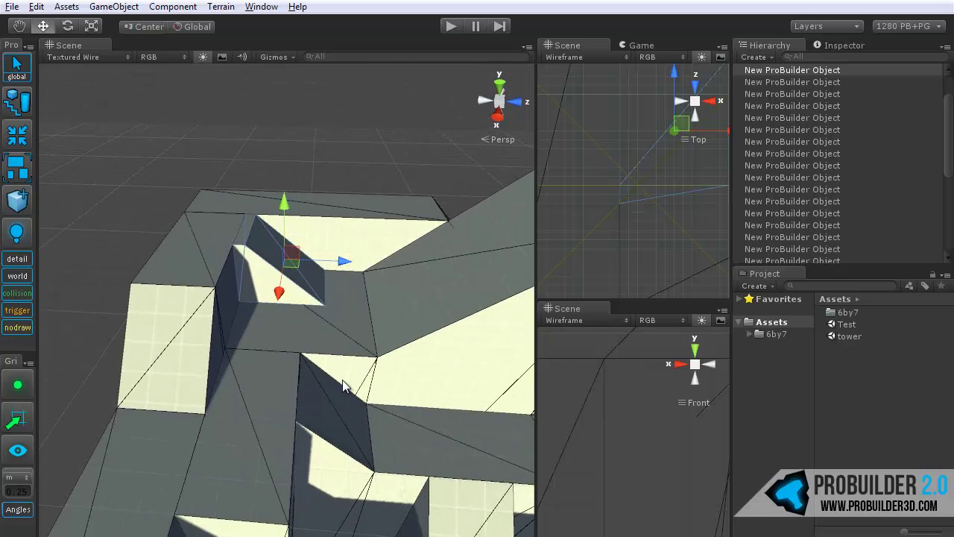
middle_drag(359, 383, 316, 367)
scroll(315, 368, down, 1)
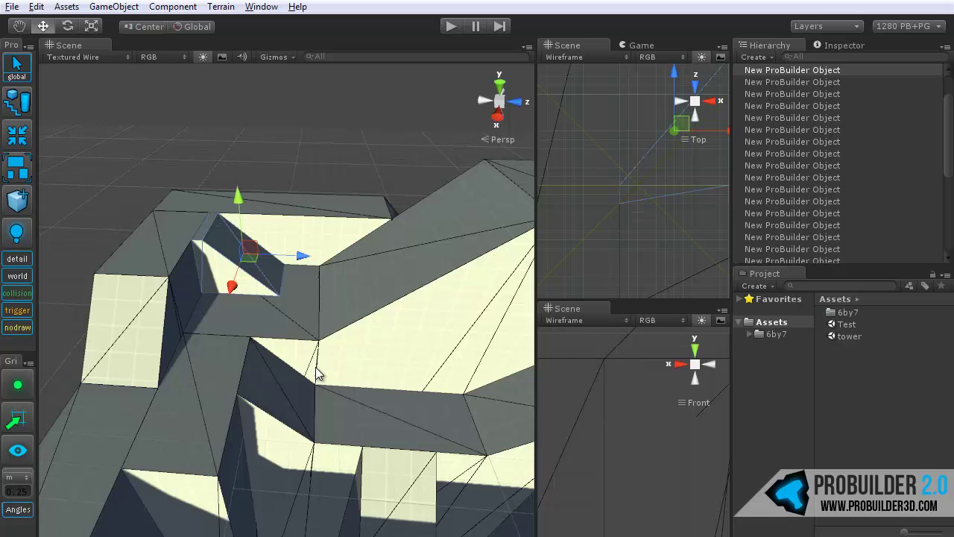
alt+drag(347, 374, 302, 423)
click(18, 106)
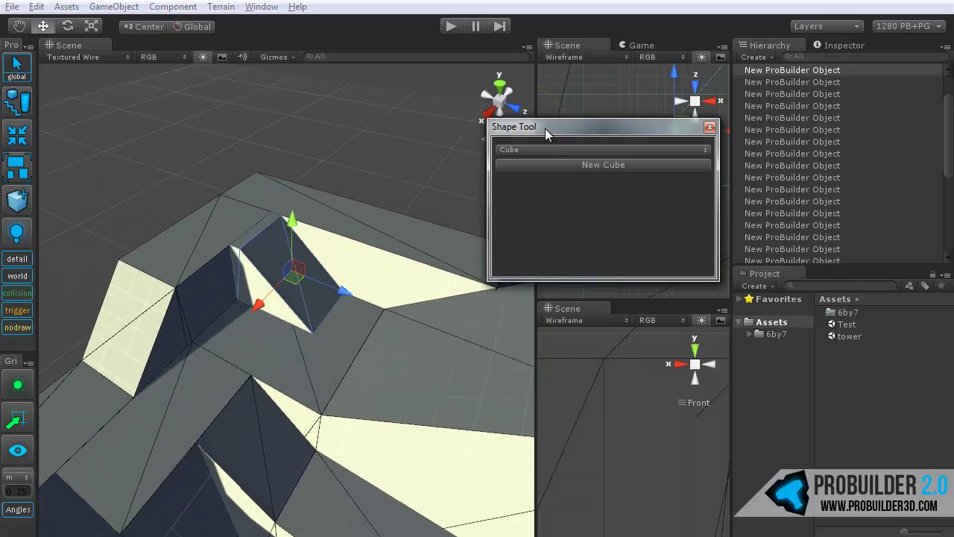
drag(575, 129, 498, 165)
middle_drag(316, 267, 324, 307)
scroll(323, 315, up, 3)
alt+drag(364, 387, 345, 384)
click(540, 185)
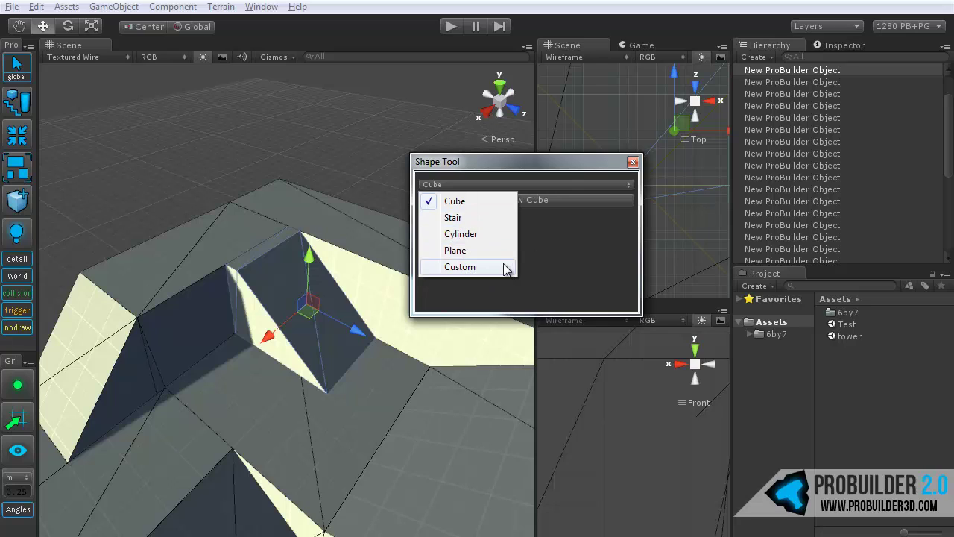
click(463, 218)
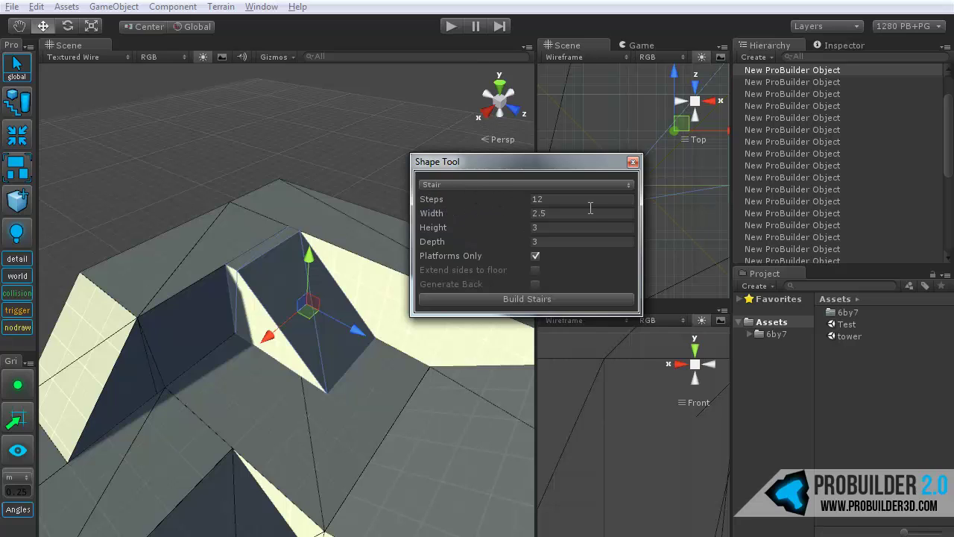
Examine the stair's steps, width, height and depth settings against the wall height and floor space in the corner
drag(578, 202, 482, 200)
click(501, 216)
click(530, 229)
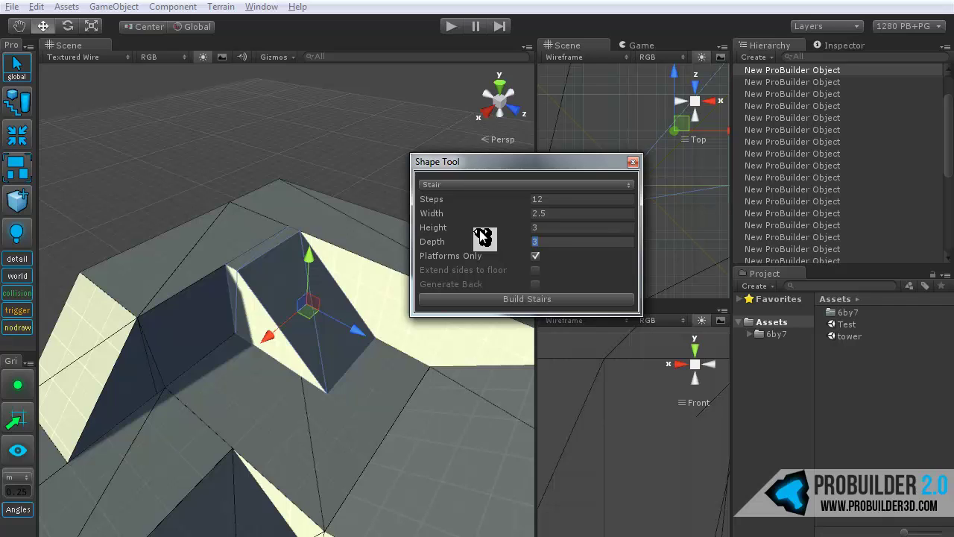
drag(572, 212, 511, 216)
middle_drag(232, 388, 263, 386)
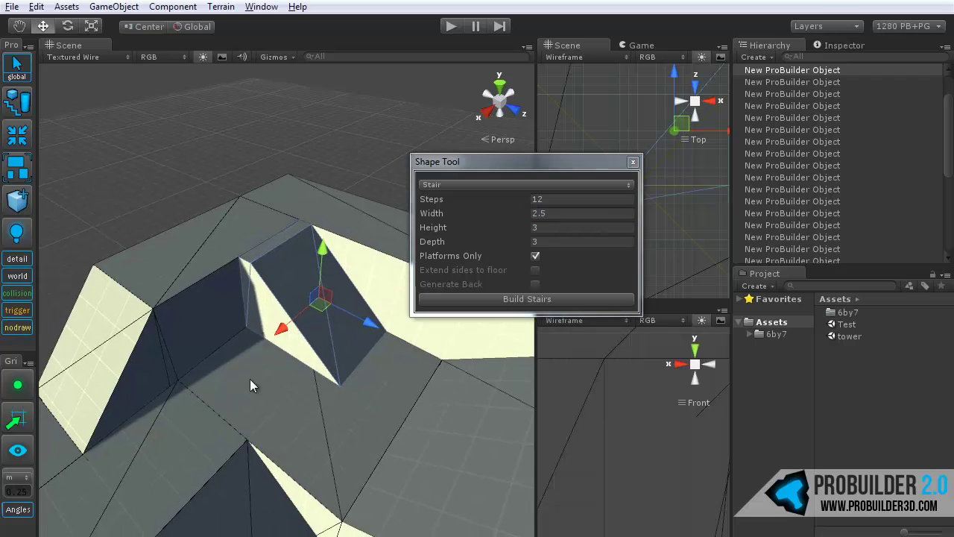
scroll(263, 385, up, 3)
drag(542, 229, 521, 243)
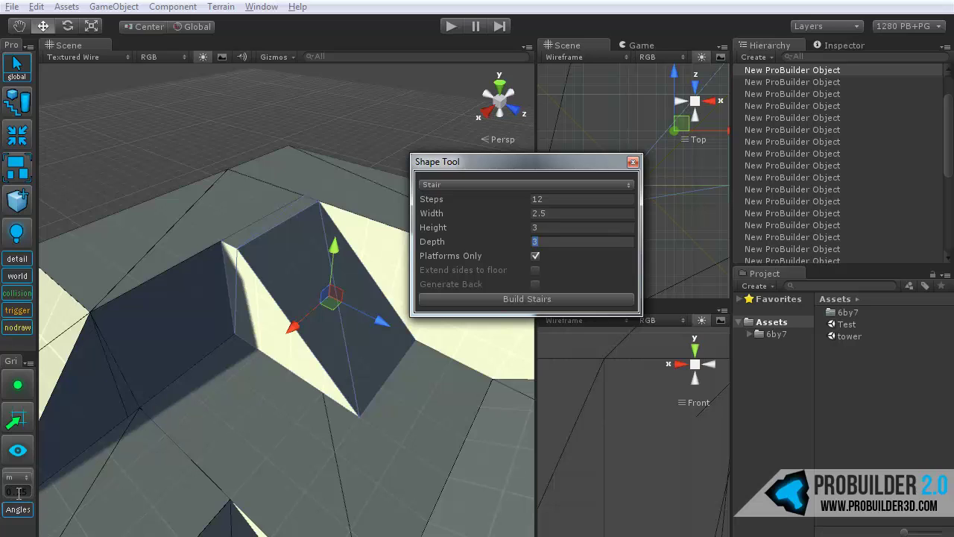
middle_drag(167, 425, 215, 398)
scroll(210, 406, up, 3)
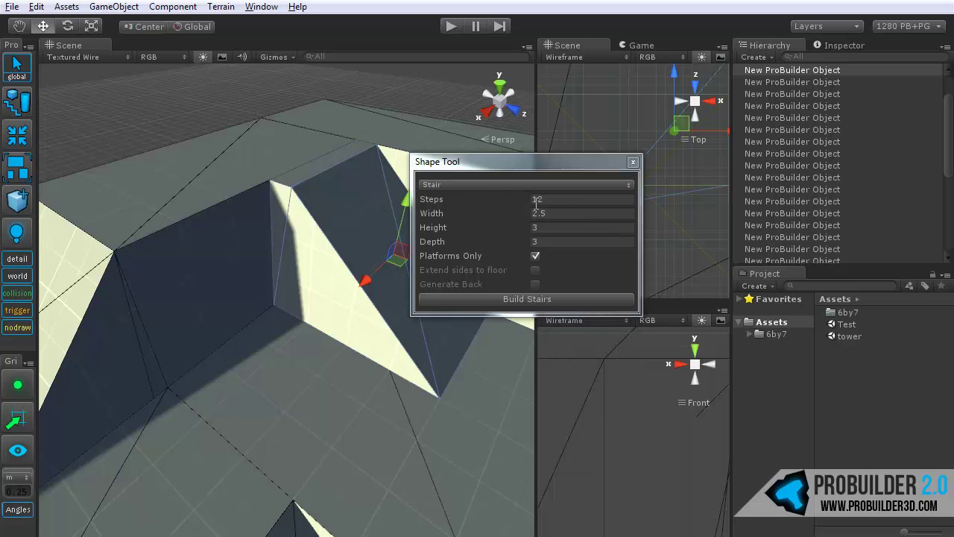
mouse_move(350, 328)
alt+mouse_down()
mouse_move(334, 358)
mouse_move(355, 330)
alt+mouse_up()
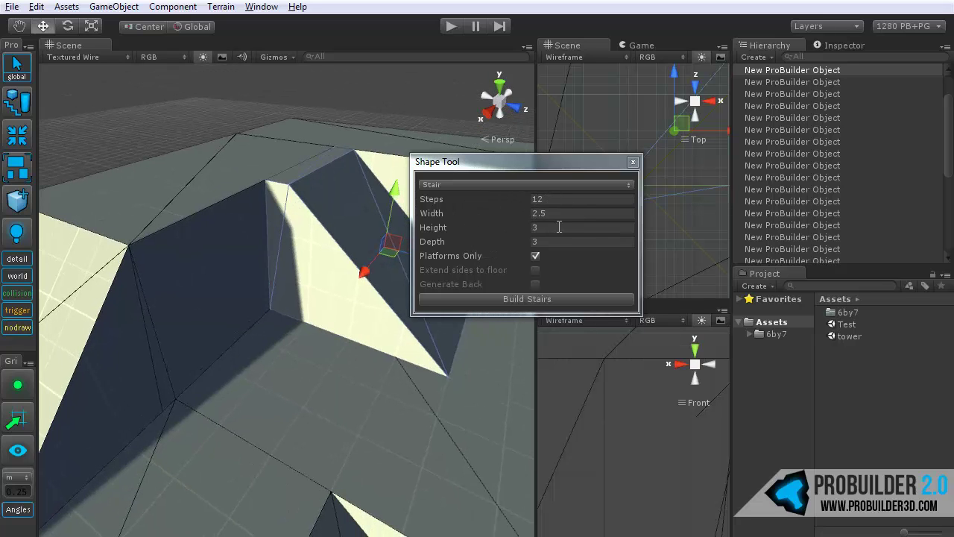
click(505, 232)
alt+drag(387, 290, 287, 341)
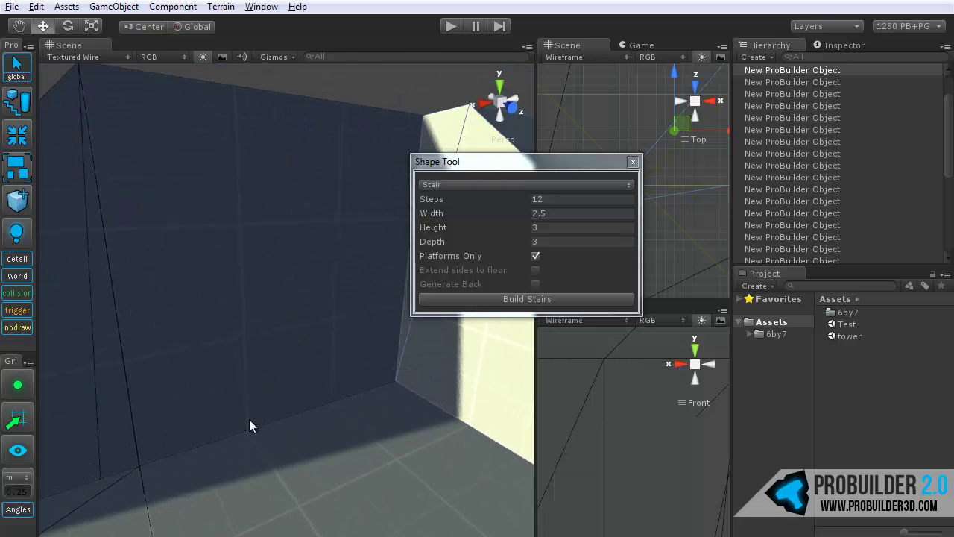
alt+drag(255, 138, 247, 58)
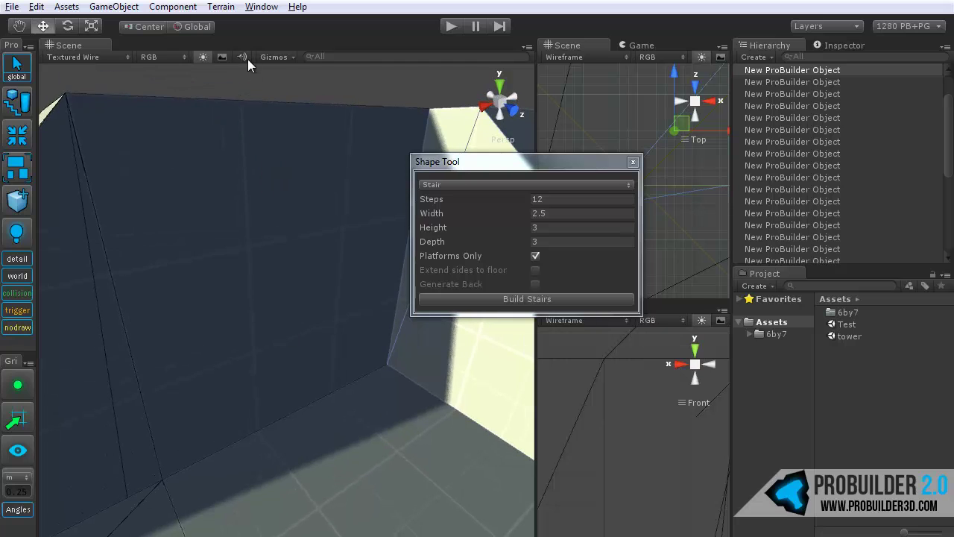
alt+drag(252, 171, 345, 287)
click(503, 231)
click(564, 242)
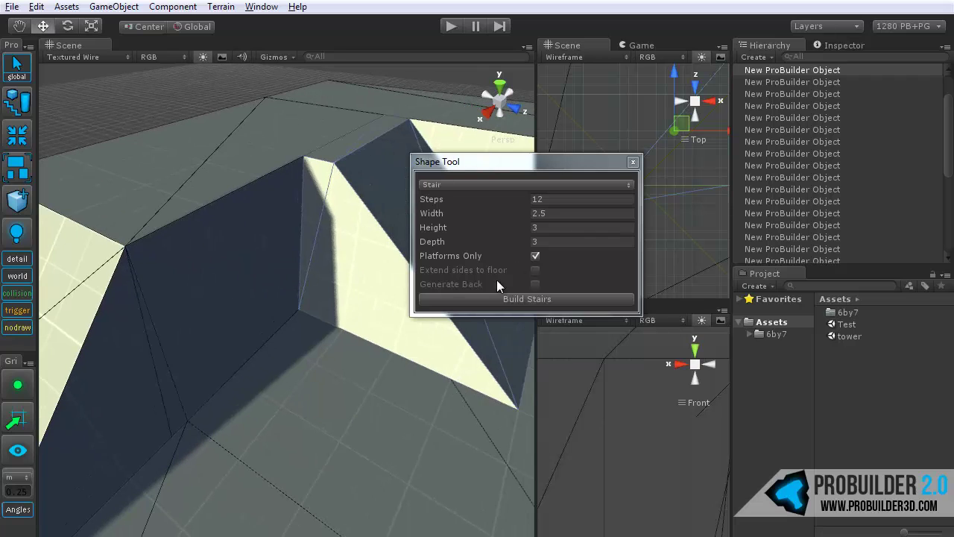
Set the stair width to 3, disable Platforms Only, enable Extend sides to floor and Generate Back, and build the stairs
click(500, 213)
text(3)
click(553, 199)
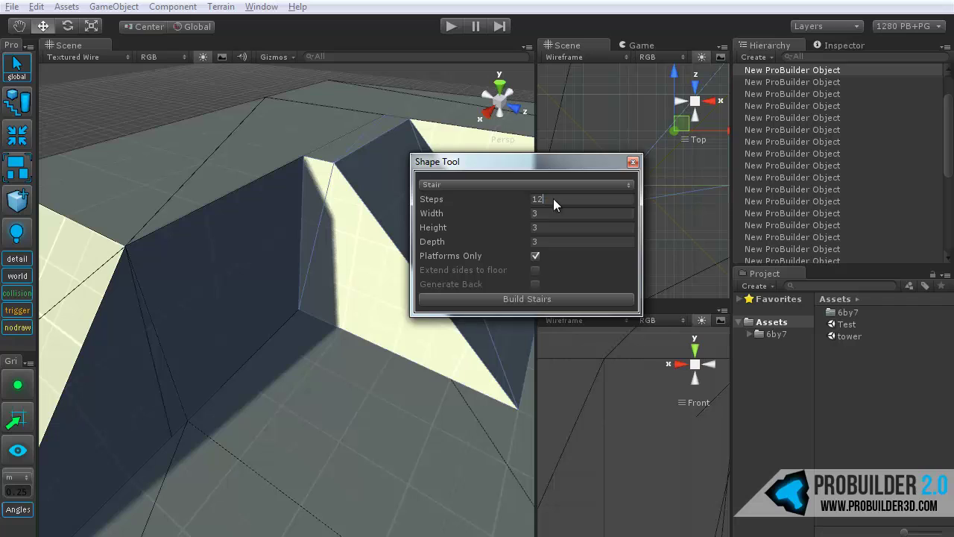
click(535, 256)
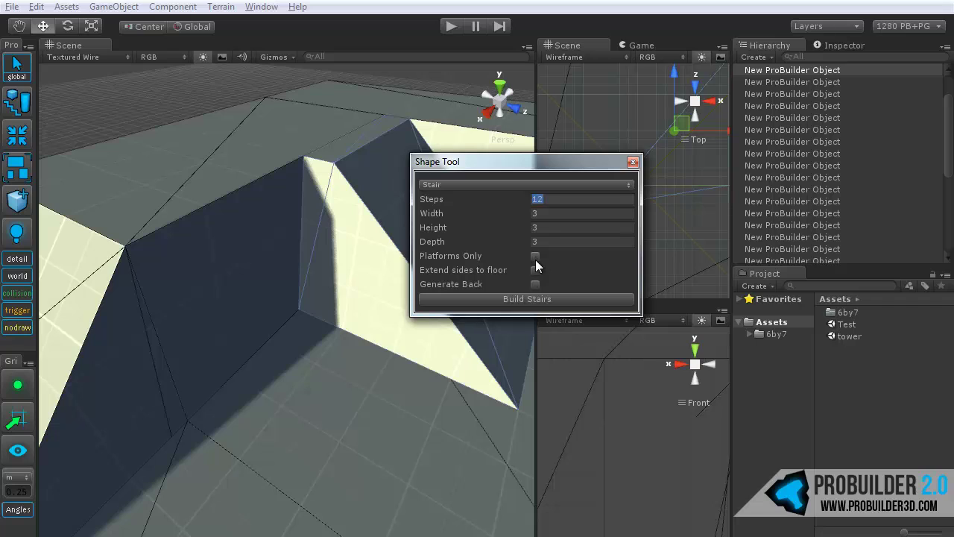
click(540, 298)
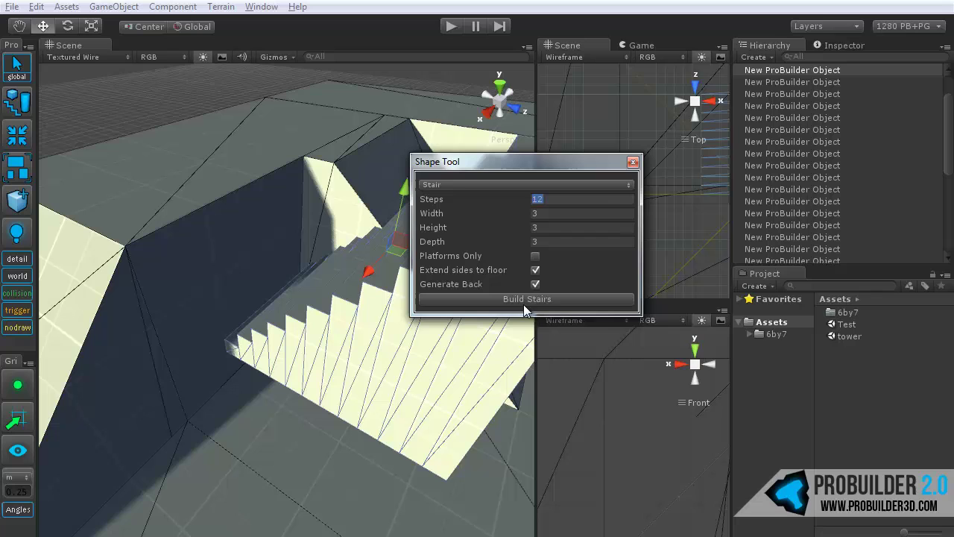
click(633, 162)
Lower the stairs onto the floor and rotate them about the vertical axis so they climb toward the shaded wall
alt+drag(462, 246, 362, 260)
drag(344, 142, 345, 175)
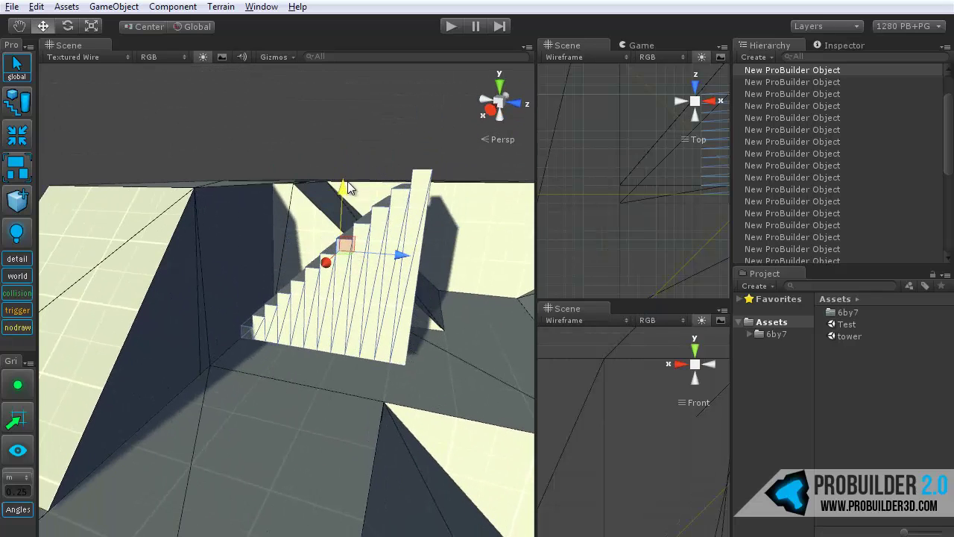
alt+drag(351, 190, 251, 273)
key(e)
drag(347, 315, 750, 237)
alt+drag(481, 284, 213, 195)
key(w)
alt+drag(288, 192, 340, 227)
Select the ramp block next to the stairs and delete it
click(365, 217)
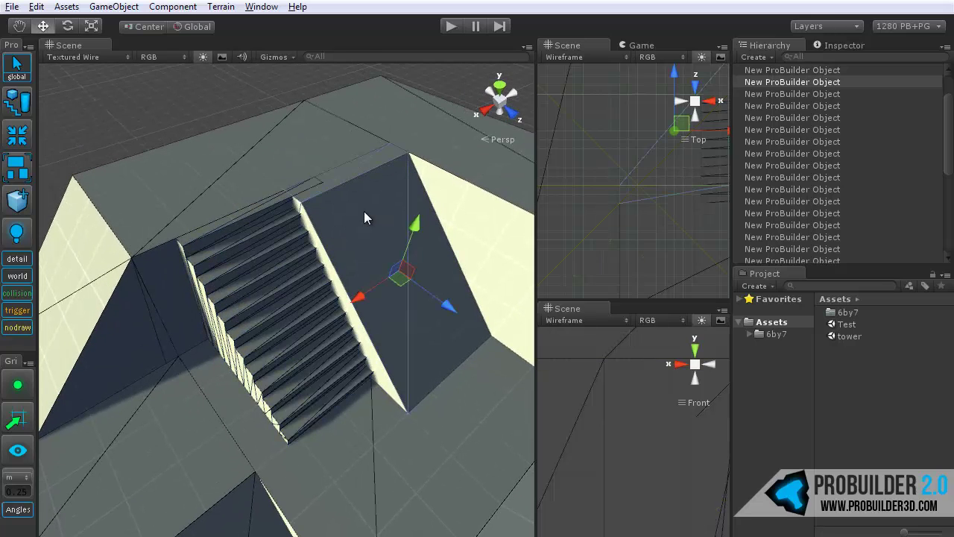
key(Delete)
scroll(364, 211, up, 1)
Select the stairs and slide them along the shaded wall toward the sunlit corner, then deselect them
click(330, 245)
alt+drag(380, 305, 324, 276)
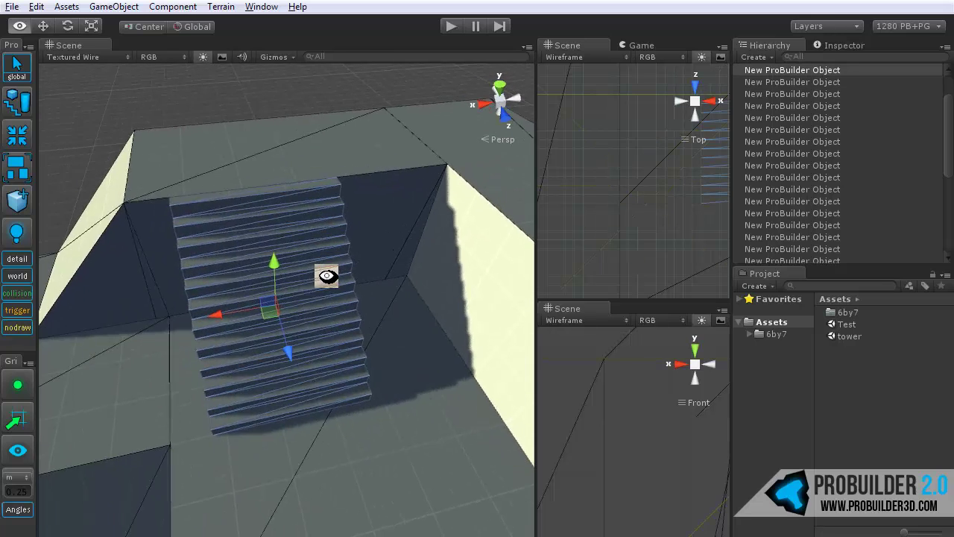
drag(218, 314, 340, 98)
click(339, 99)
alt+drag(231, 206, 459, 224)
scroll(358, 291, down, 2)
alt+drag(254, 355, 351, 352)
scroll(355, 351, down, 5)
middle_drag(357, 350, 368, 349)
alt+drag(368, 350, 328, 372)
alt+drag(447, 398, 195, 244)
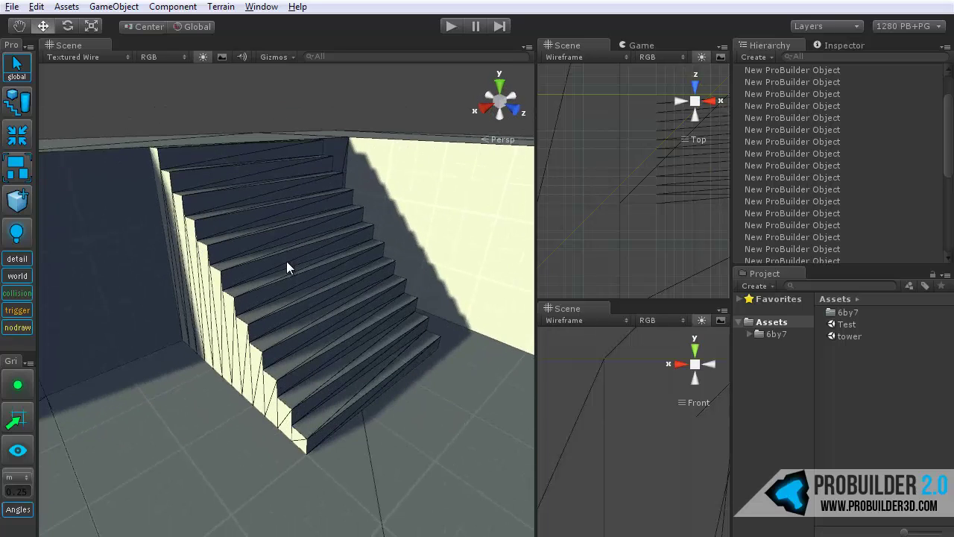
Build a cylinder with radius 3, 16 axis divisions, height 4 and 3 height cuts using the Shape Tool
alt+drag(288, 271, 279, 291)
alt+drag(213, 128, 365, 214)
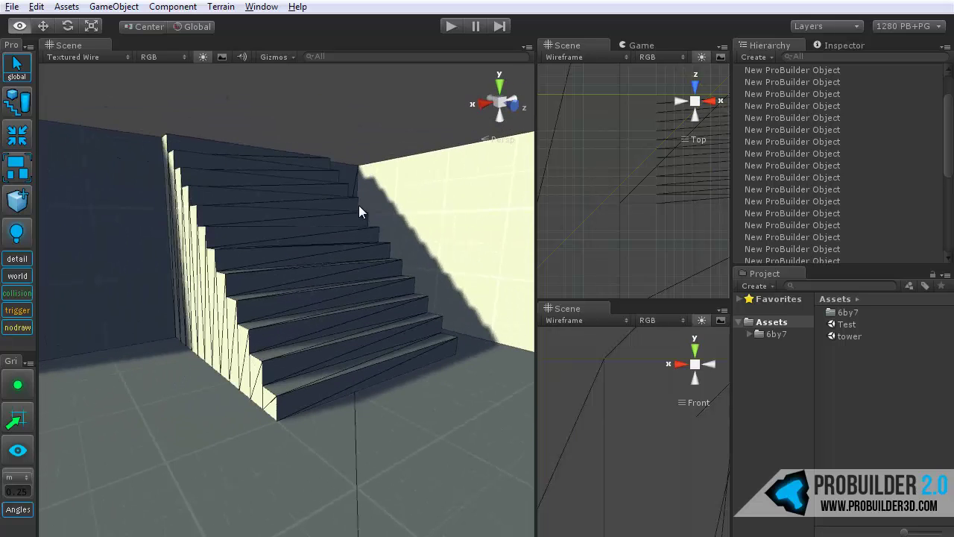
alt+drag(204, 148, 305, 237)
scroll(215, 257, down, 3)
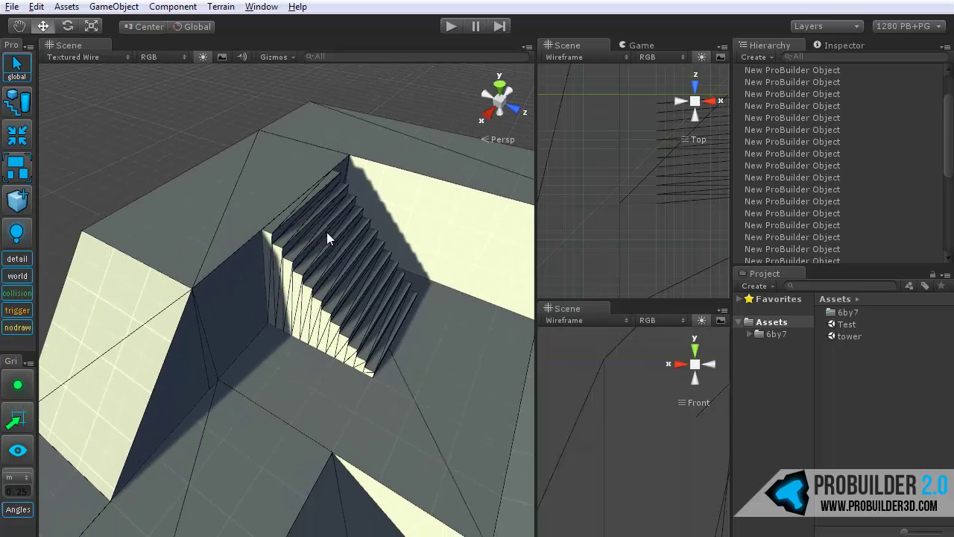
alt+drag(218, 302, 276, 261)
click(16, 101)
click(468, 184)
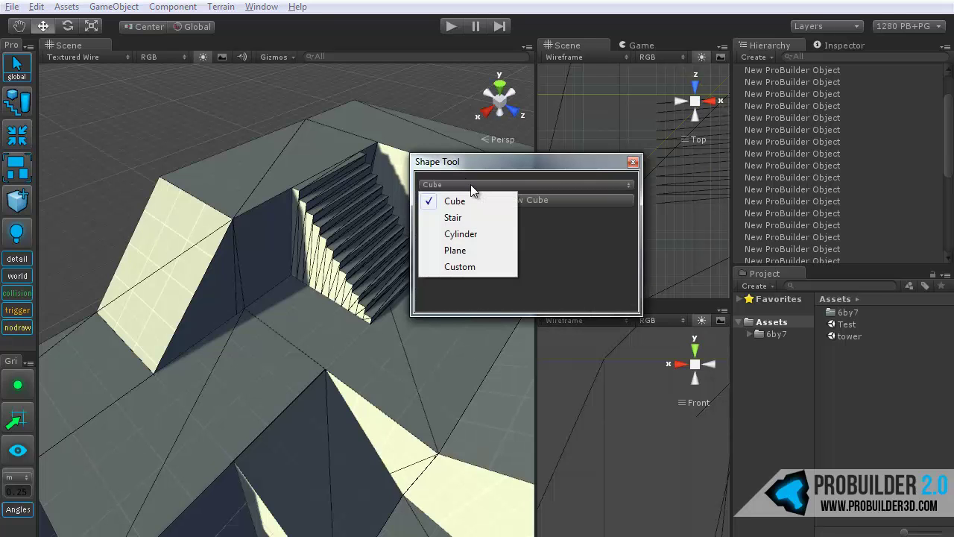
click(459, 234)
alt+drag(355, 196, 503, 212)
click(518, 214)
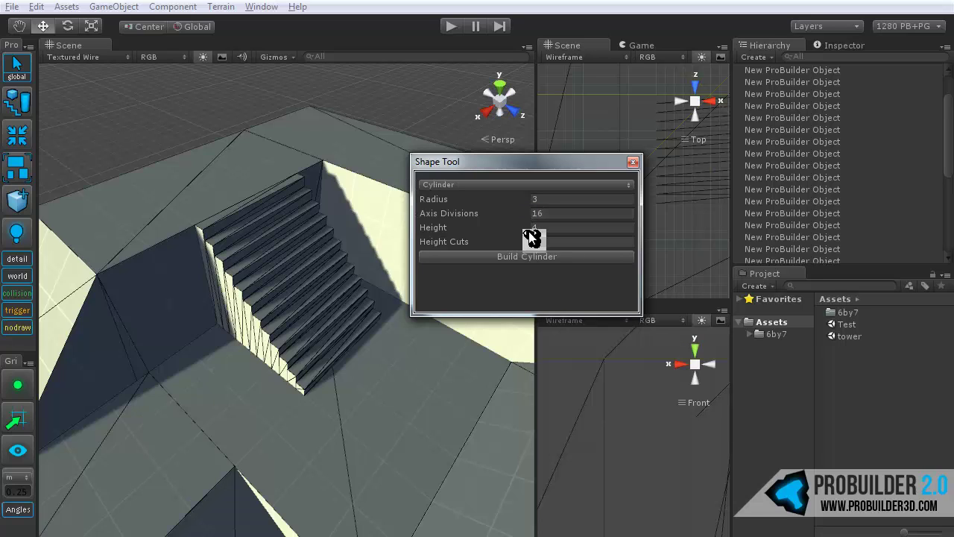
click(528, 257)
alt+drag(246, 299, 326, 278)
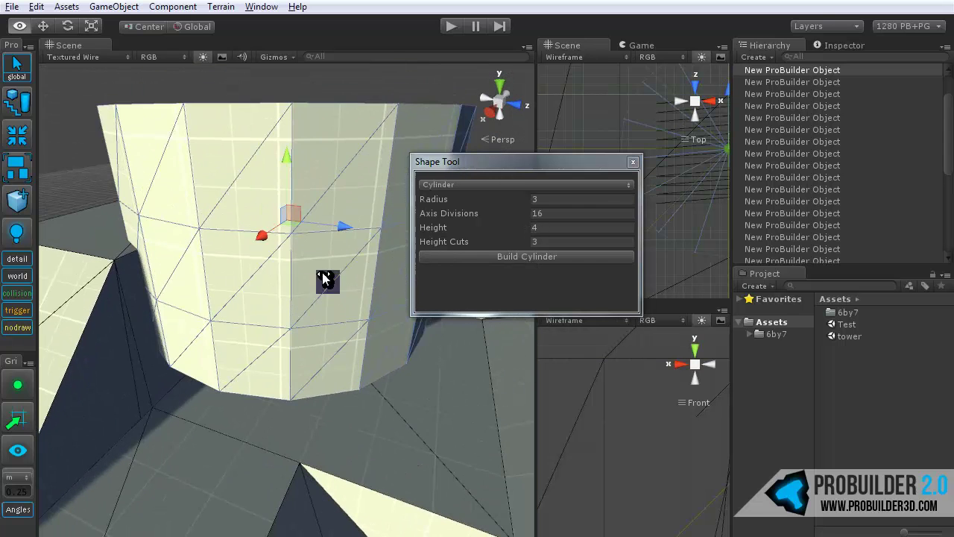
Close the Shape Tool, move the new cylinder away from the stairs and delete it
click(633, 162)
alt+drag(494, 231, 305, 152)
scroll(327, 289, down, 10)
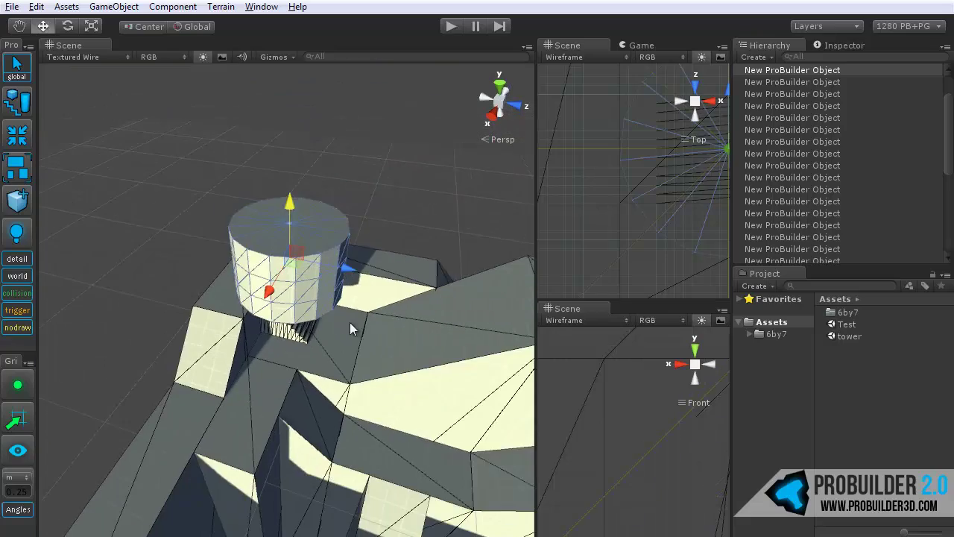
alt+drag(354, 323, 426, 247)
alt+drag(280, 311, 355, 360)
scroll(355, 360, up, 4)
drag(379, 252, 471, 221)
middle_drag(375, 280, 246, 320)
alt+drag(246, 320, 177, 341)
alt+drag(433, 283, 312, 344)
key(Delete)
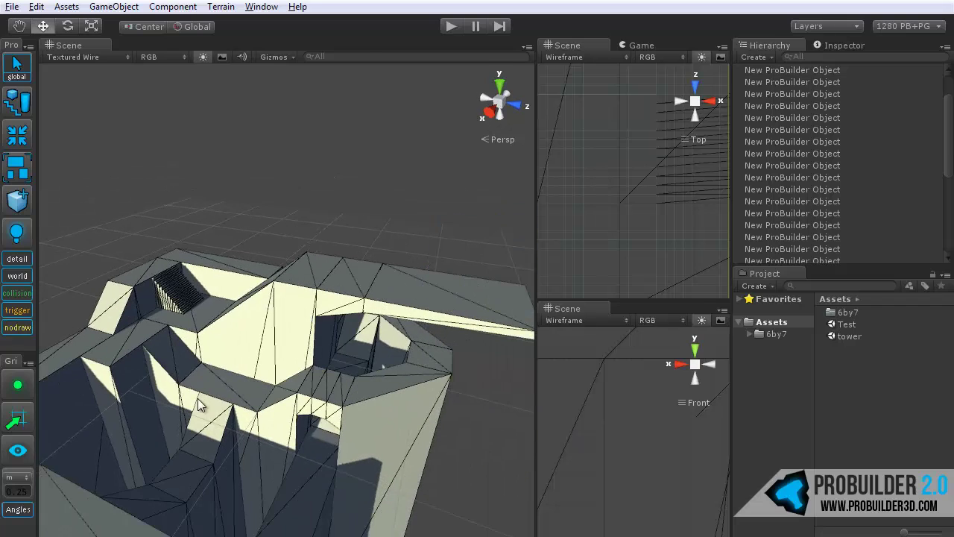
Select the stairs, frame them in the perspective view and deselect them
middle_drag(173, 393, 328, 384)
scroll(281, 340, up, 4)
click(330, 313)
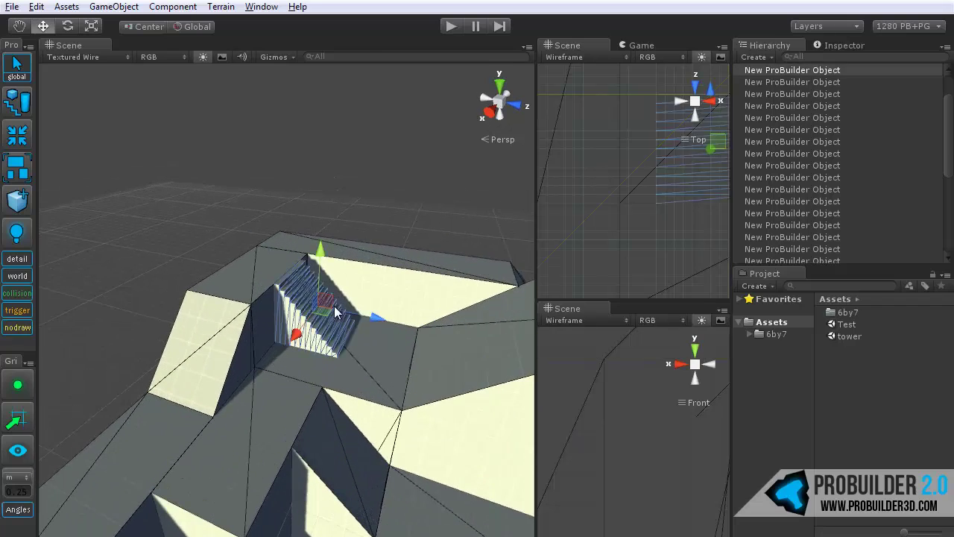
key(f)
click(176, 87)
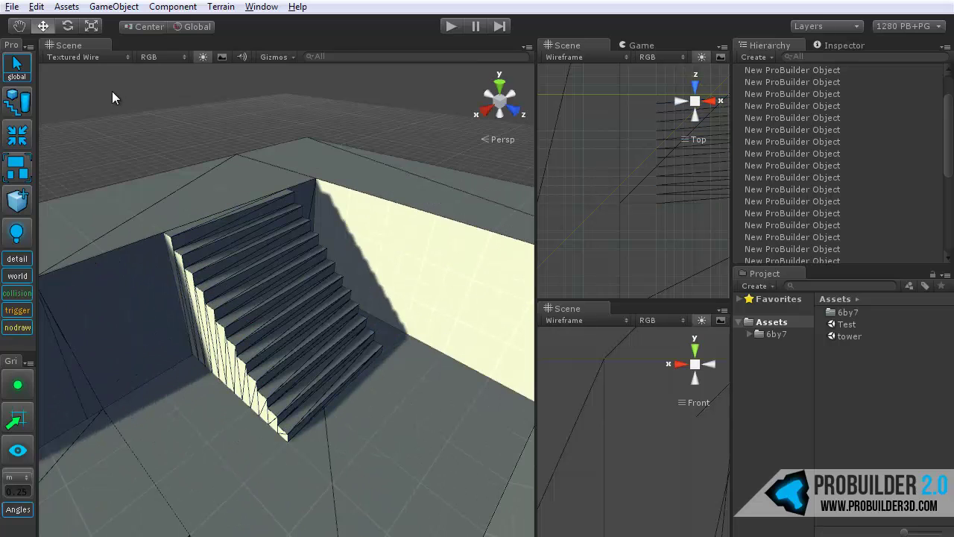
Build a plane with normal axis Y, width 10, height 10 and 3 cuts in both directions using the Shape Tool
click(11, 106)
click(540, 184)
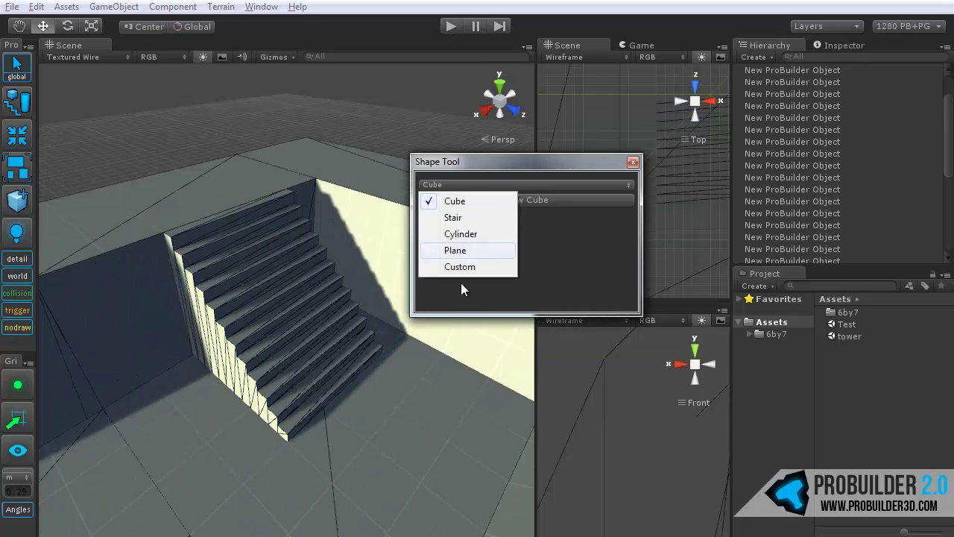
click(461, 234)
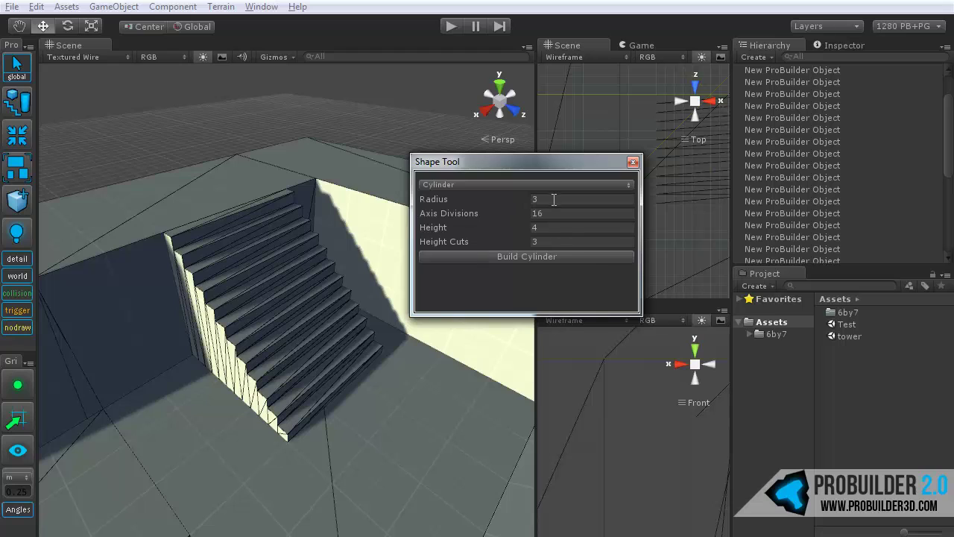
click(503, 183)
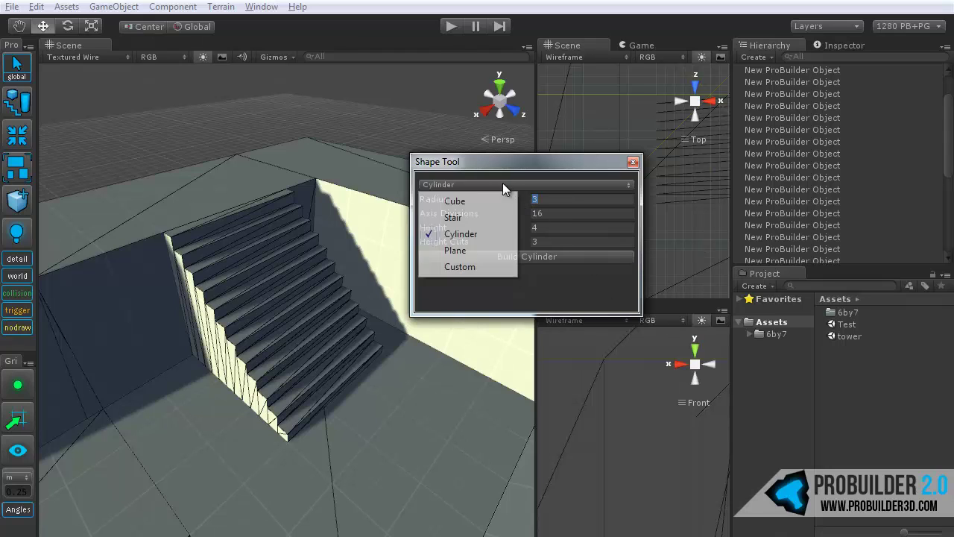
click(465, 251)
drag(547, 160, 534, 100)
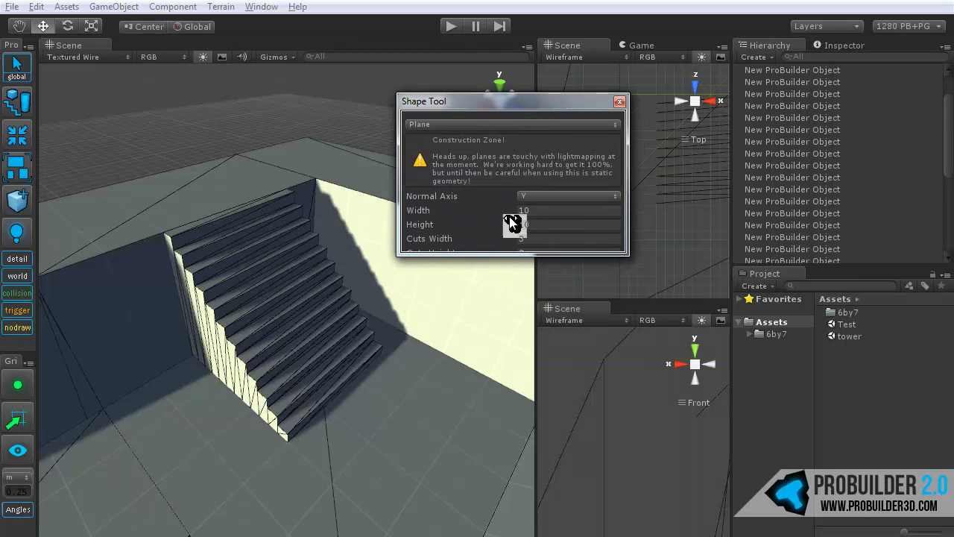
drag(502, 253, 508, 284)
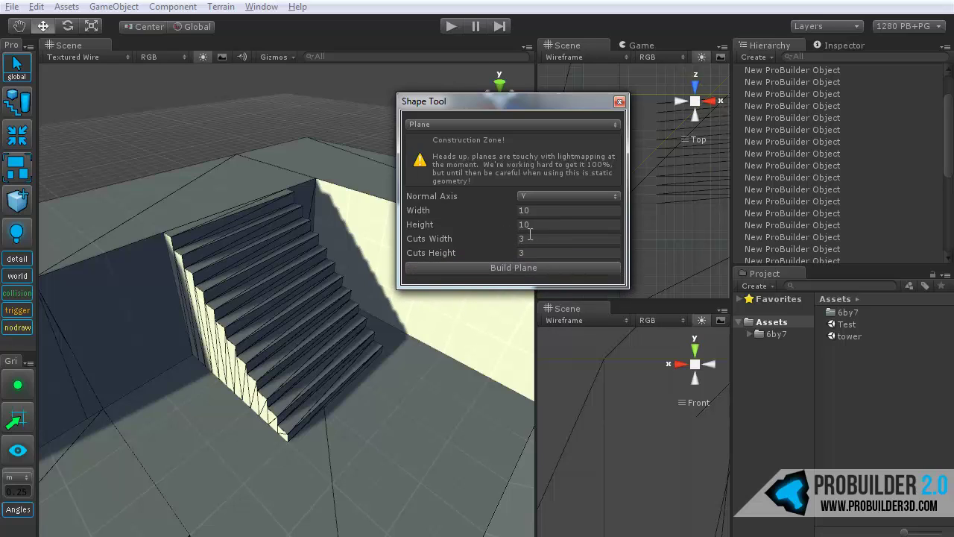
alt+drag(387, 291, 522, 280)
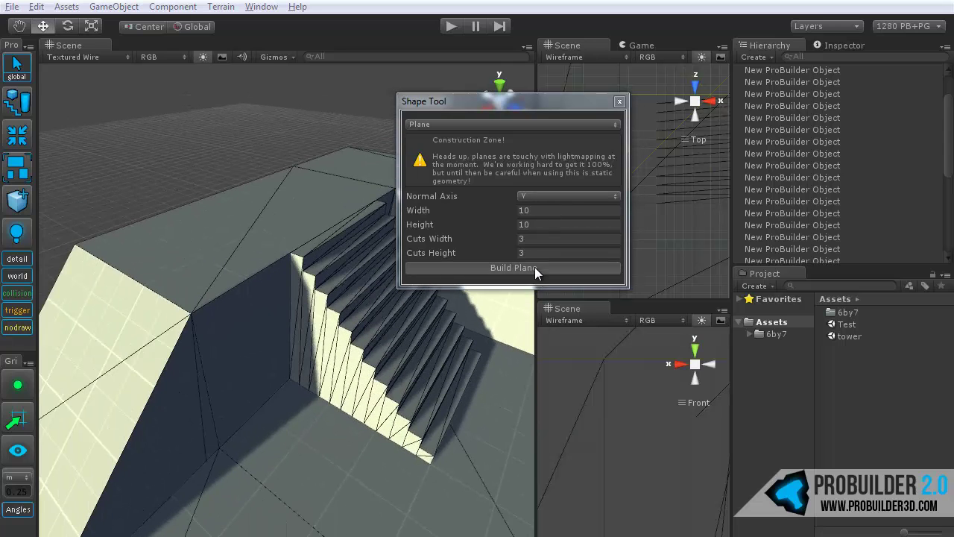
click(535, 268)
drag(521, 100, 874, 127)
Raise the new plane above the stairs and the surrounding walls
scroll(328, 340, down, 5)
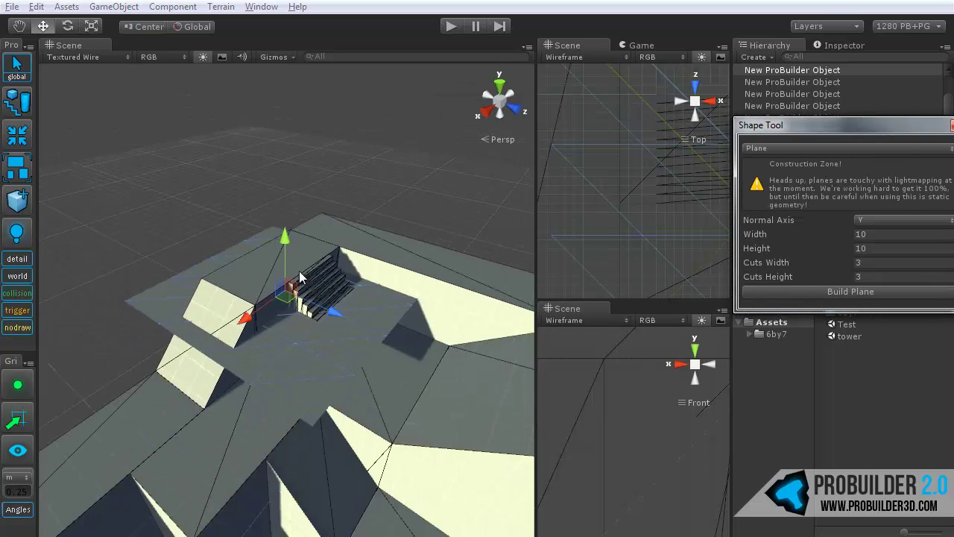
drag(290, 242, 287, 158)
middle_drag(253, 262, 288, 286)
scroll(288, 287, up, 4)
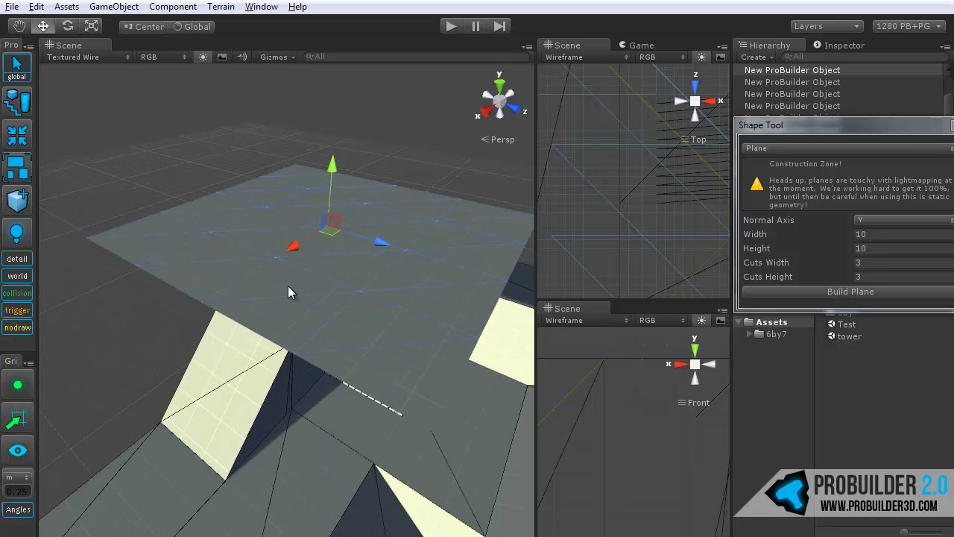
Enter geometry editing on the plane and raise some of its vertices to form a hill
key(g)
click(271, 222)
scroll(280, 254, up, 2)
drag(264, 181, 264, 112)
Lower a group of vertices along the edge of the plane
alt+drag(401, 213, 351, 286)
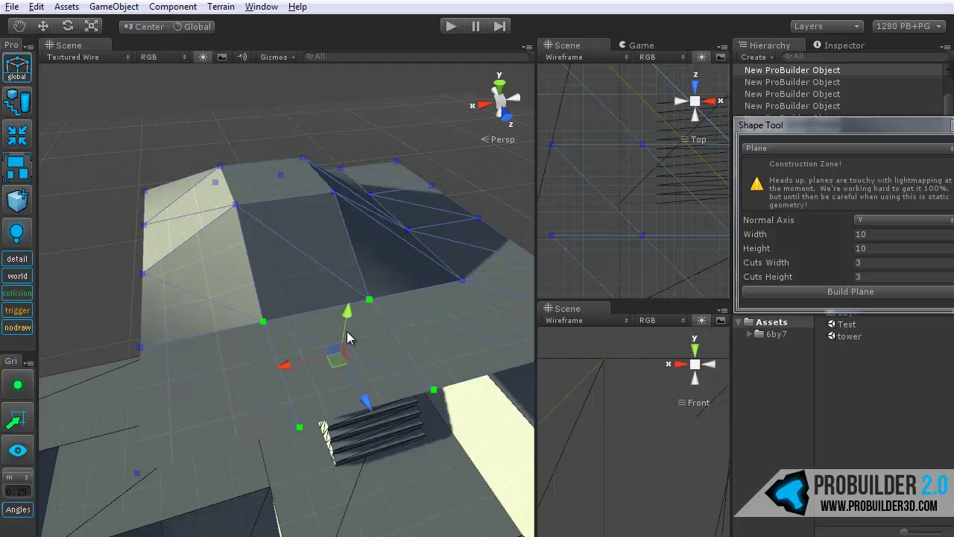
alt+drag(350, 332, 240, 368)
alt+drag(402, 317, 257, 335)
middle_drag(257, 336, 298, 361)
scroll(298, 362, down, 3)
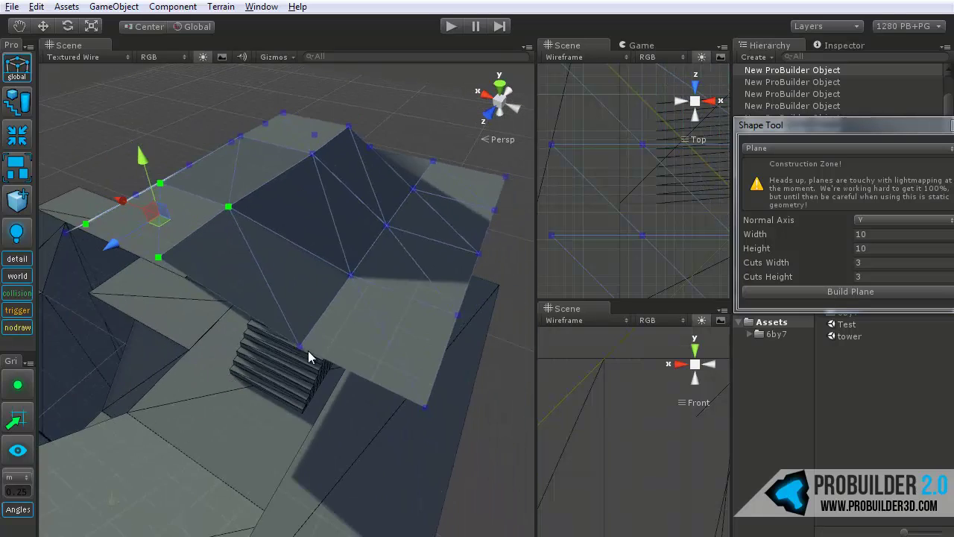
alt+drag(395, 436, 254, 297)
drag(186, 261, 190, 295)
Lower three neighbouring vertices near the plane's outer edge, select the adjacent edge vertex and leave geometry editing
alt+drag(365, 282, 314, 321)
middle_drag(314, 321, 271, 348)
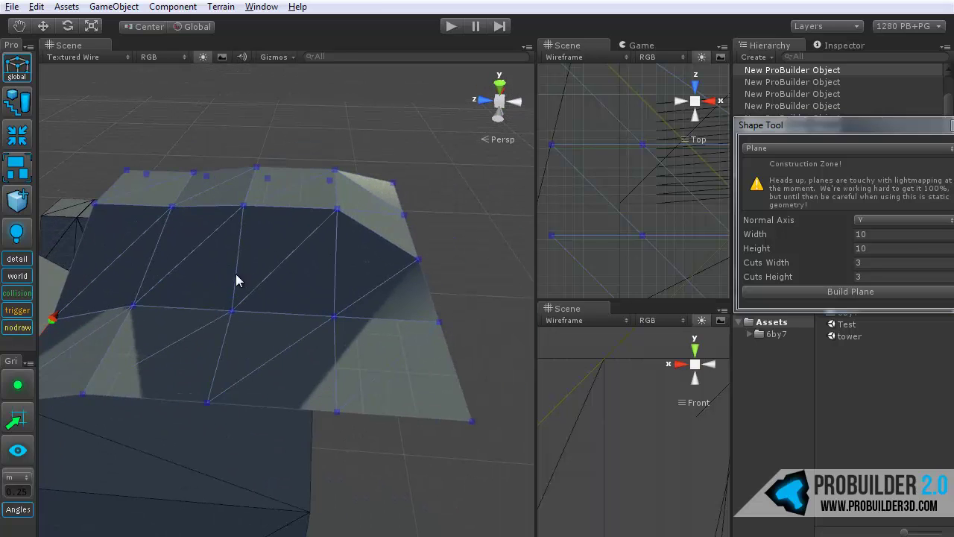
drag(218, 287, 353, 419)
drag(296, 308, 299, 320)
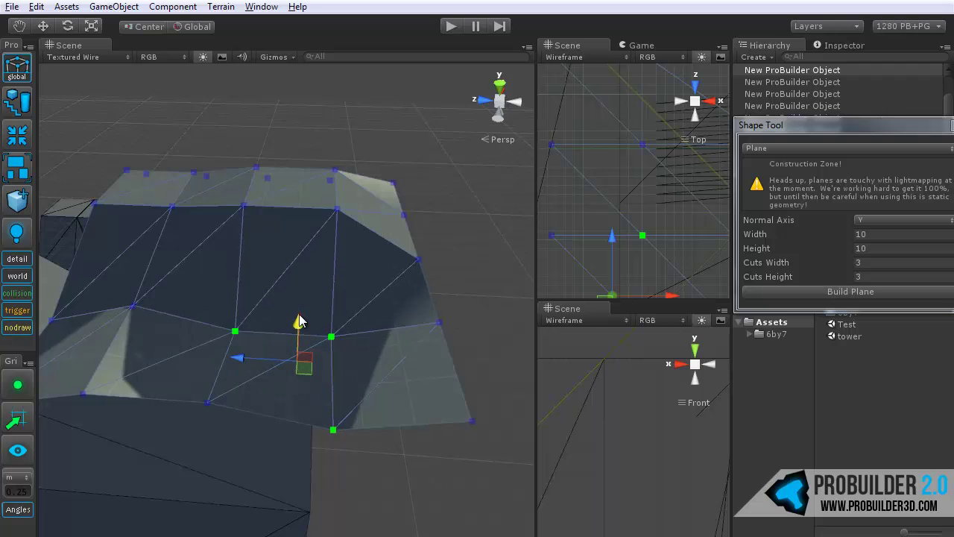
drag(239, 441, 237, 440)
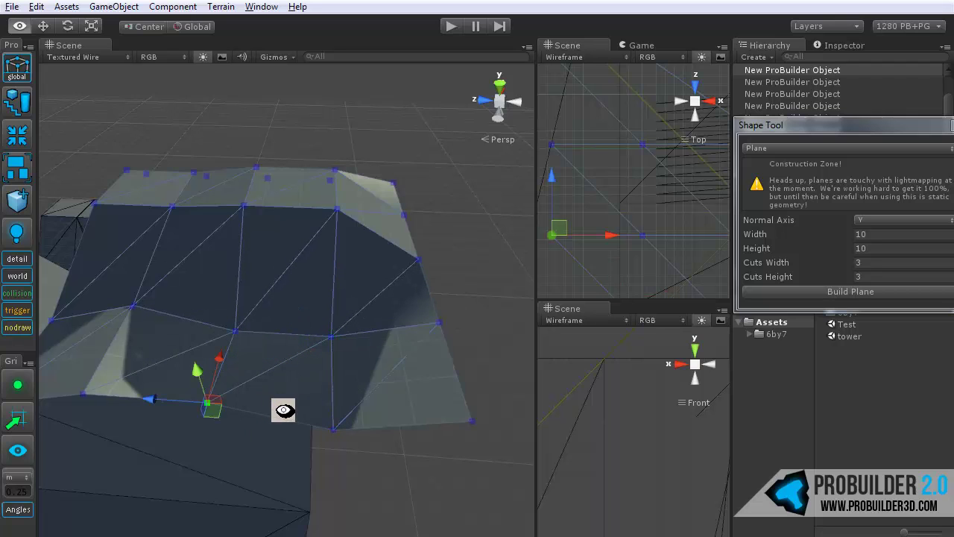
alt+drag(289, 410, 363, 412)
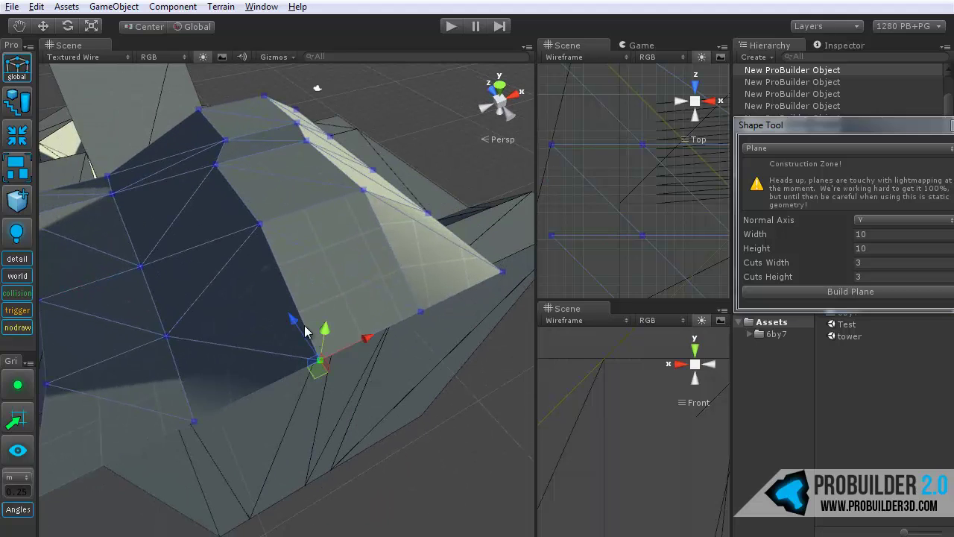
alt+drag(325, 333, 388, 388)
alt+drag(380, 277, 354, 324)
key(g)
Close the Shape Tool and delete the sculpted plane
drag(824, 133, 552, 125)
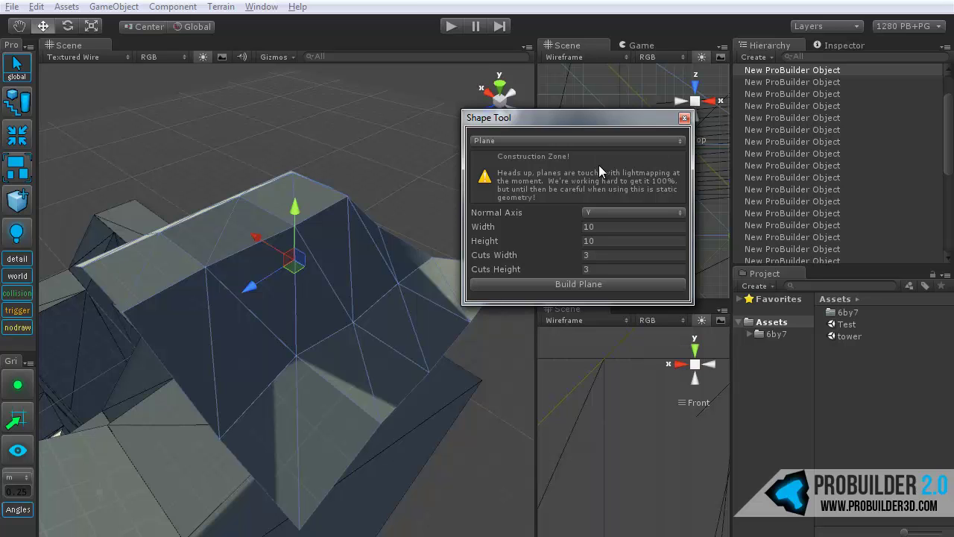
alt+drag(334, 385, 580, 323)
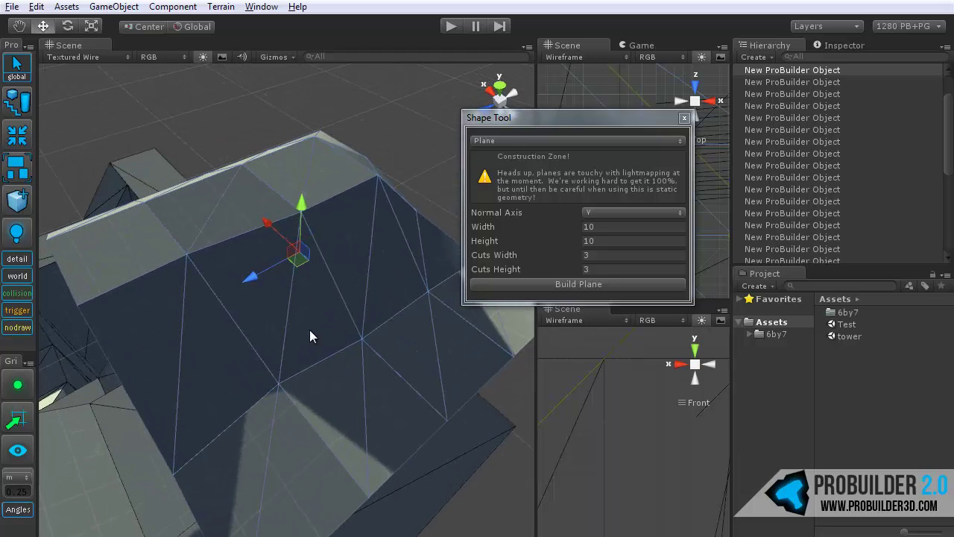
alt+drag(291, 340, 303, 436)
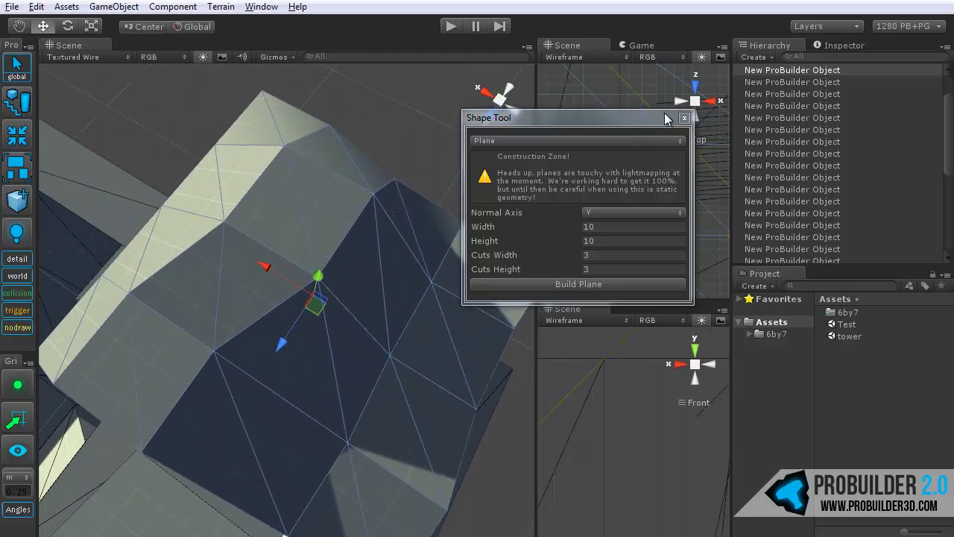
alt+drag(417, 298, 298, 314)
alt+drag(336, 254, 588, 159)
drag(667, 118, 685, 117)
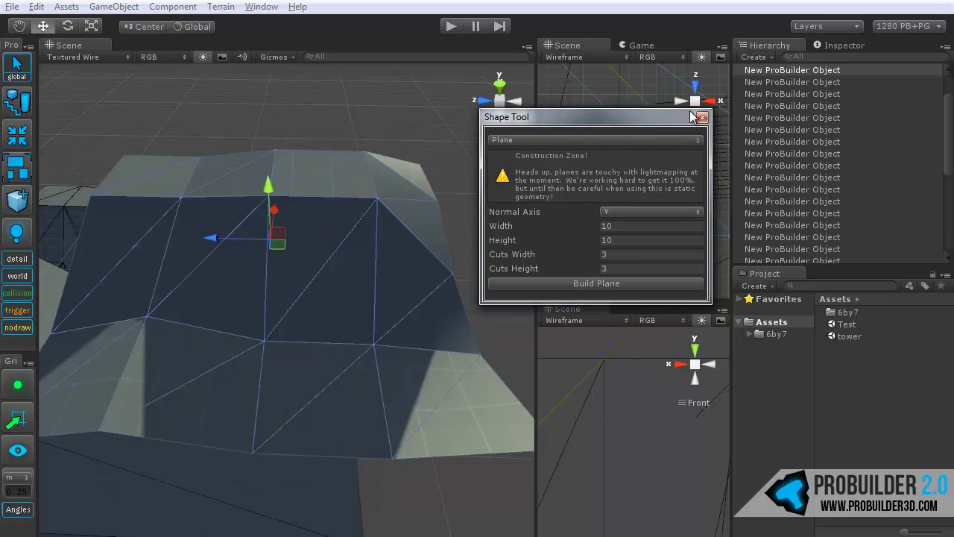
click(702, 119)
alt+drag(433, 273, 387, 319)
key(Delete)
Examine the whole level and the finished stairs from several angles
middle_drag(249, 291, 353, 267)
alt+drag(354, 267, 484, 261)
middle_drag(462, 254, 306, 231)
alt+drag(306, 234, 434, 264)
middle_drag(434, 263, 349, 268)
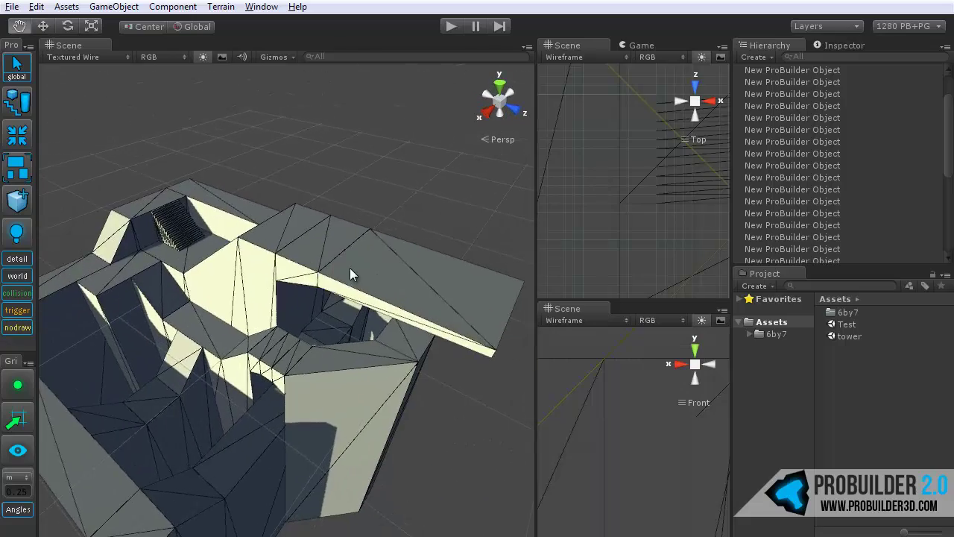
middle_drag(288, 257, 369, 292)
scroll(300, 285, up, 4)
middle_drag(300, 285, 349, 307)
scroll(299, 298, up, 2)
scroll(298, 299, up, 2)
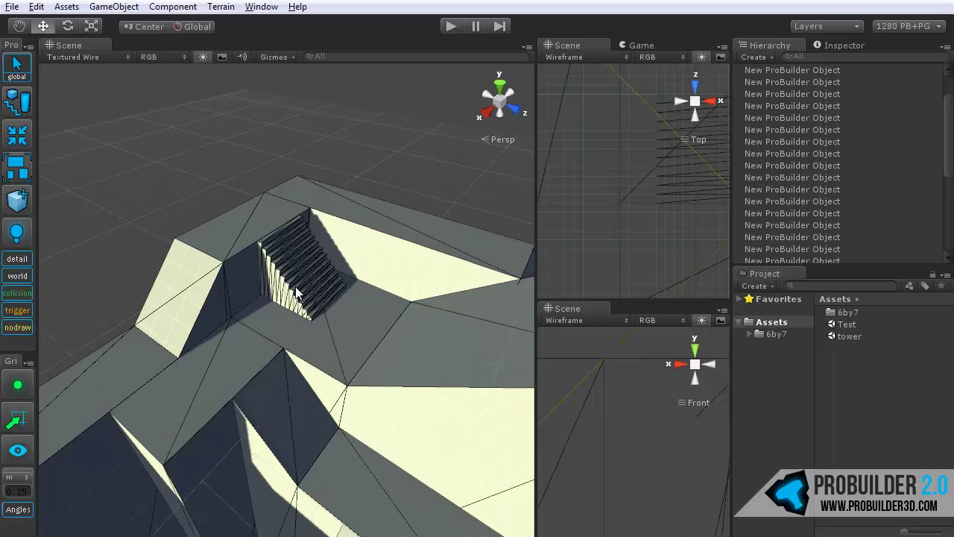
alt+drag(297, 292, 346, 144)
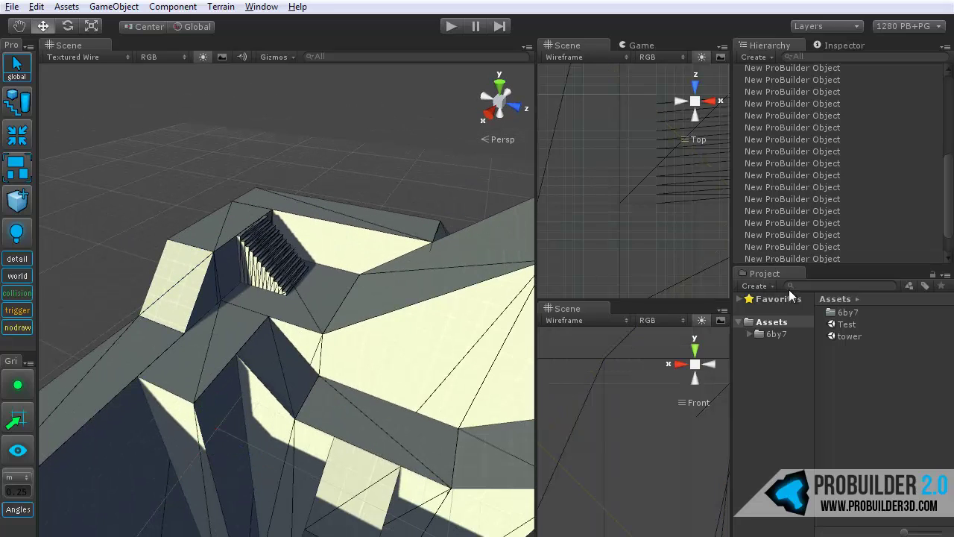